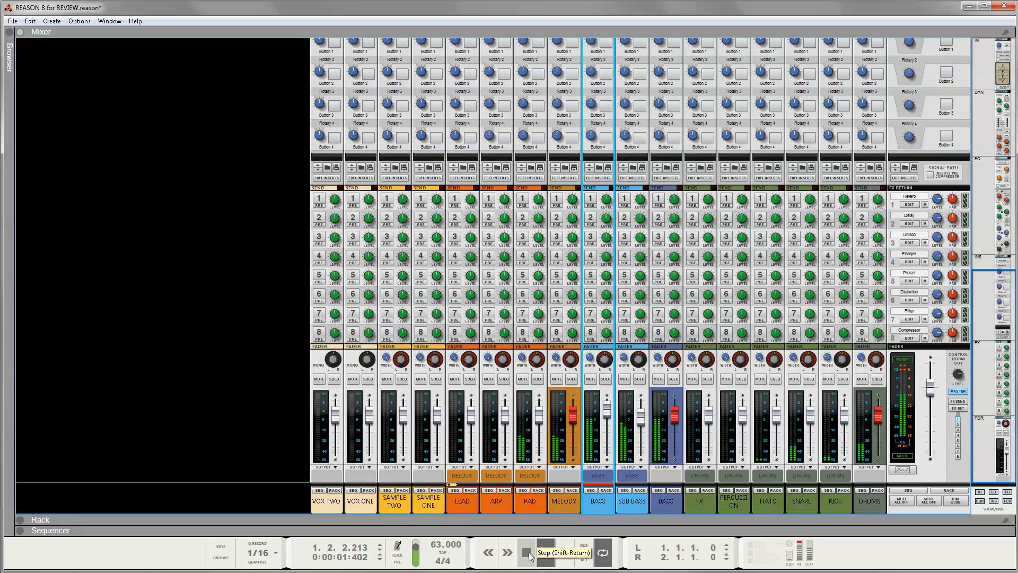
Stop playback and review the Preferences pages for language, advanced, sync, control surfaces, audio and general settings
{"action": "left_click", "coordinate": [527, 553]}
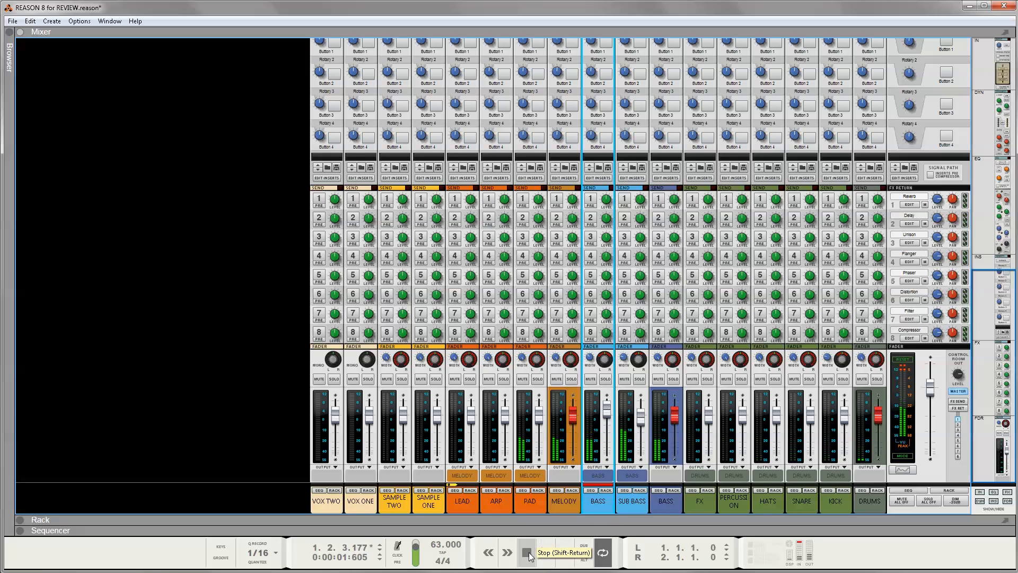
{"action": "left_click", "coordinate": [30, 21]}
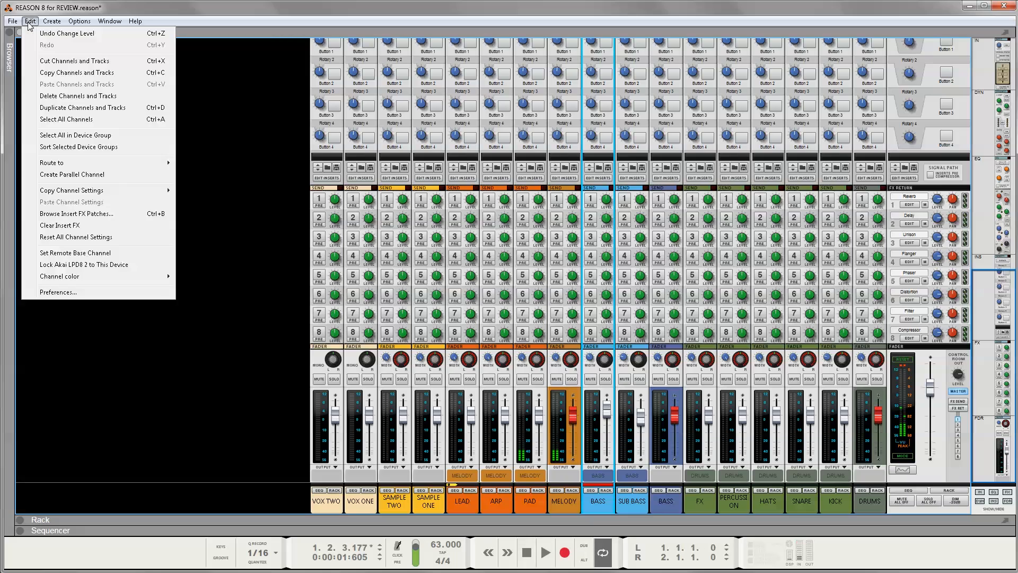
{"action": "left_click", "coordinate": [74, 293]}
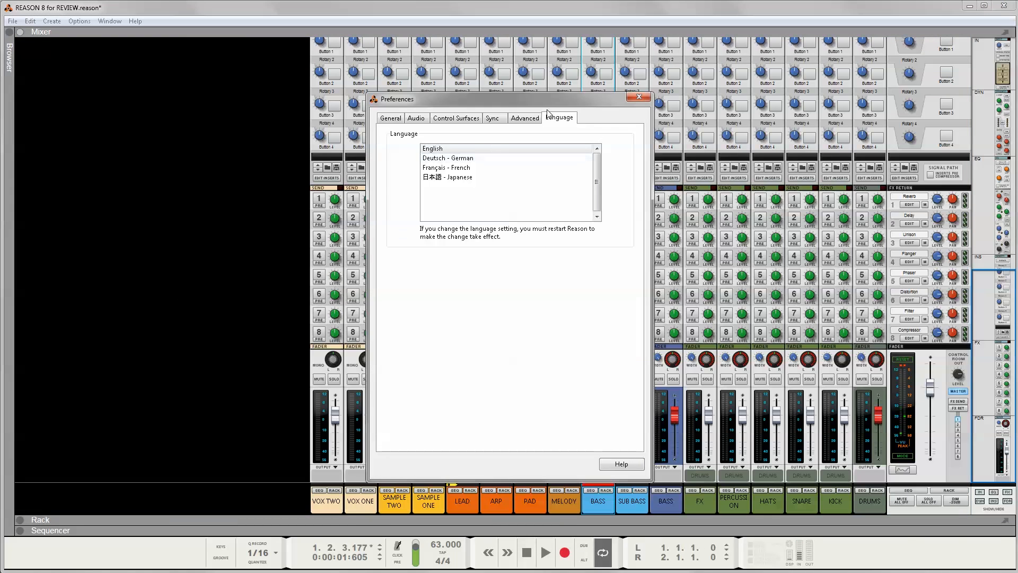
{"action": "left_click", "coordinate": [533, 119]}
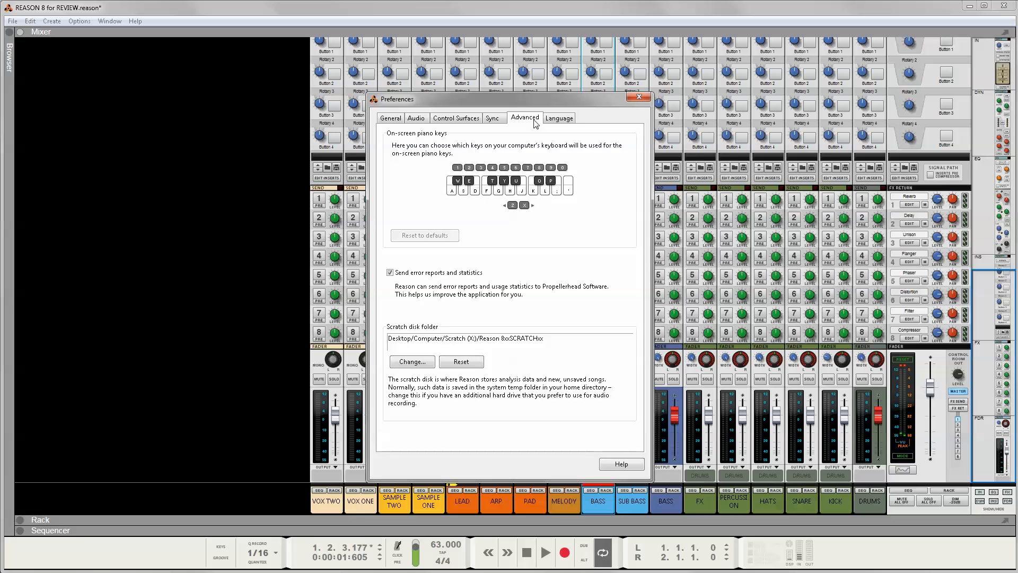
{"action": "left_click", "coordinate": [492, 119]}
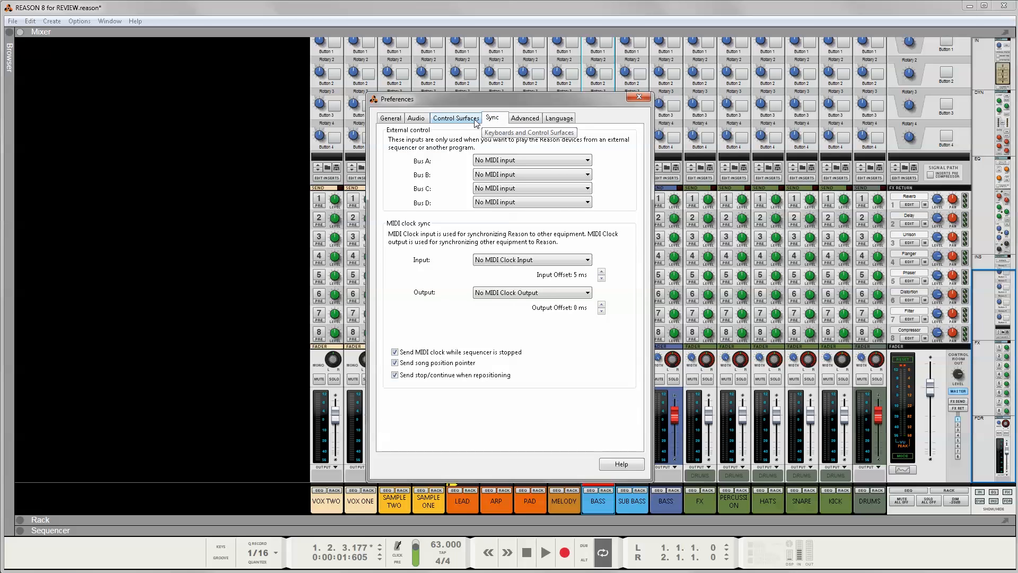
{"action": "left_click", "coordinate": [469, 120]}
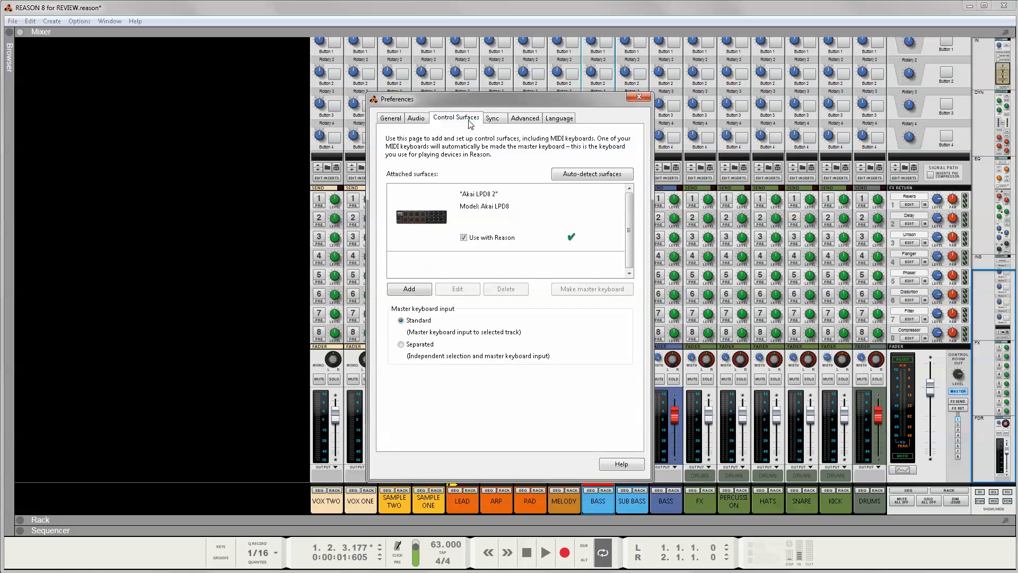
{"action": "left_click", "coordinate": [416, 119]}
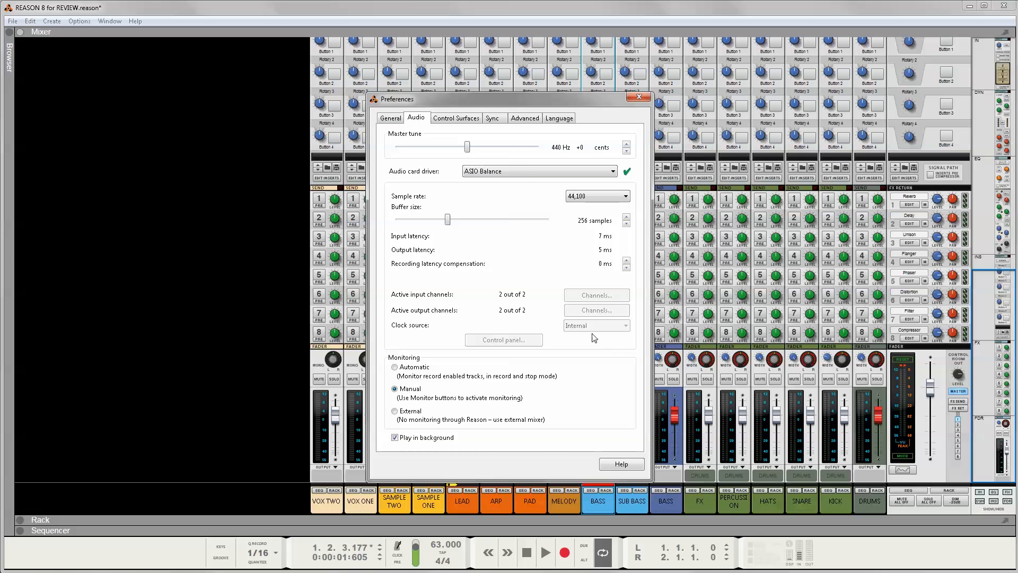
{"action": "left_click", "coordinate": [391, 119]}
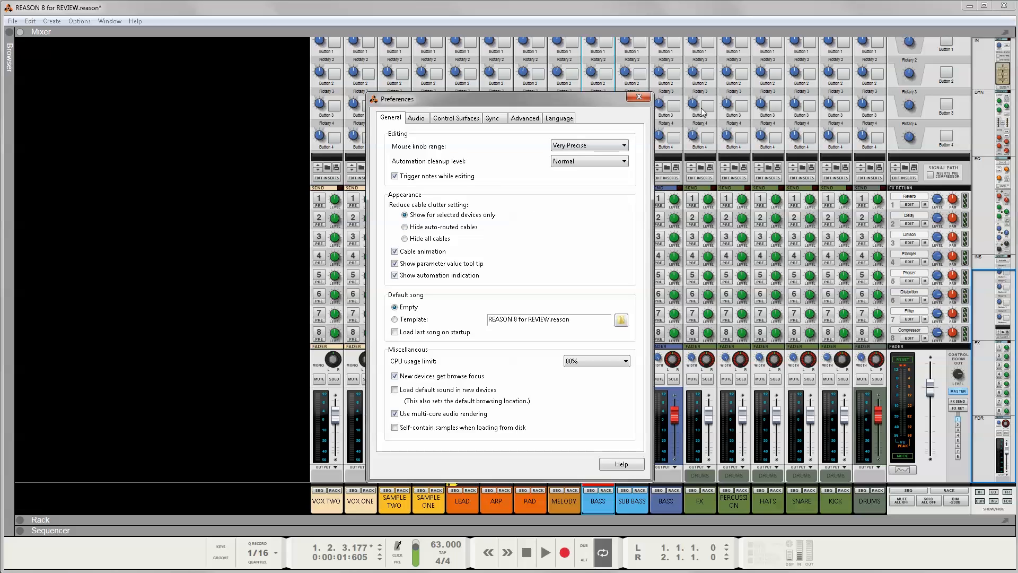
{"action": "left_click", "coordinate": [639, 97]}
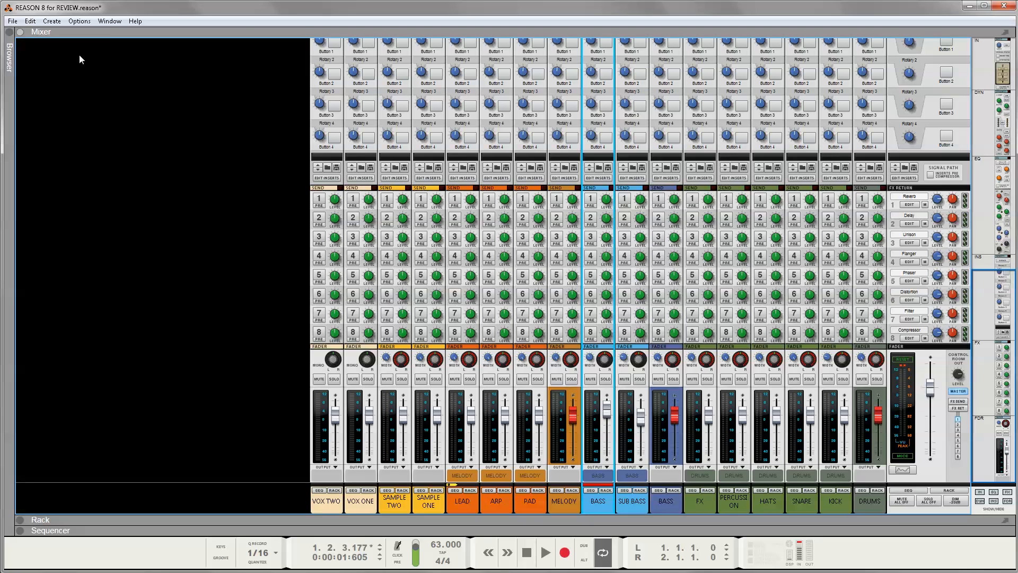
{"action": "left_click", "coordinate": [109, 21]}
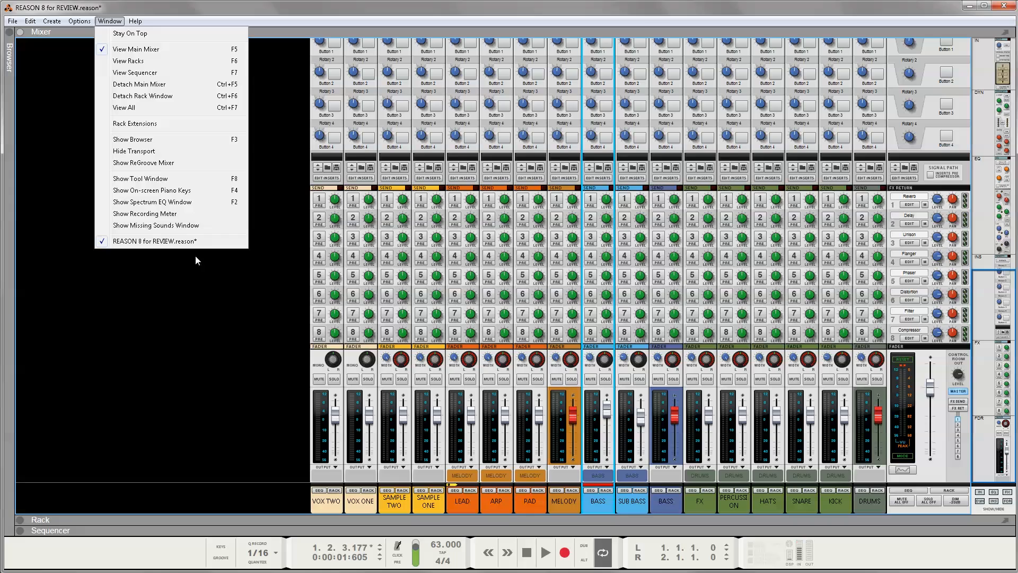
{"action": "left_click", "coordinate": [185, 226]}
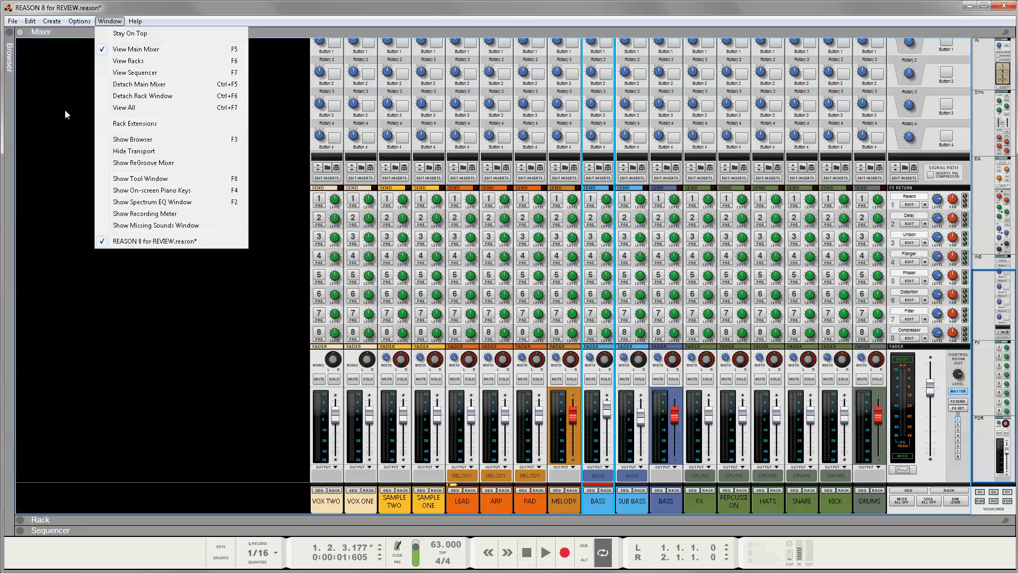
{"action": "left_click", "coordinate": [68, 113]}
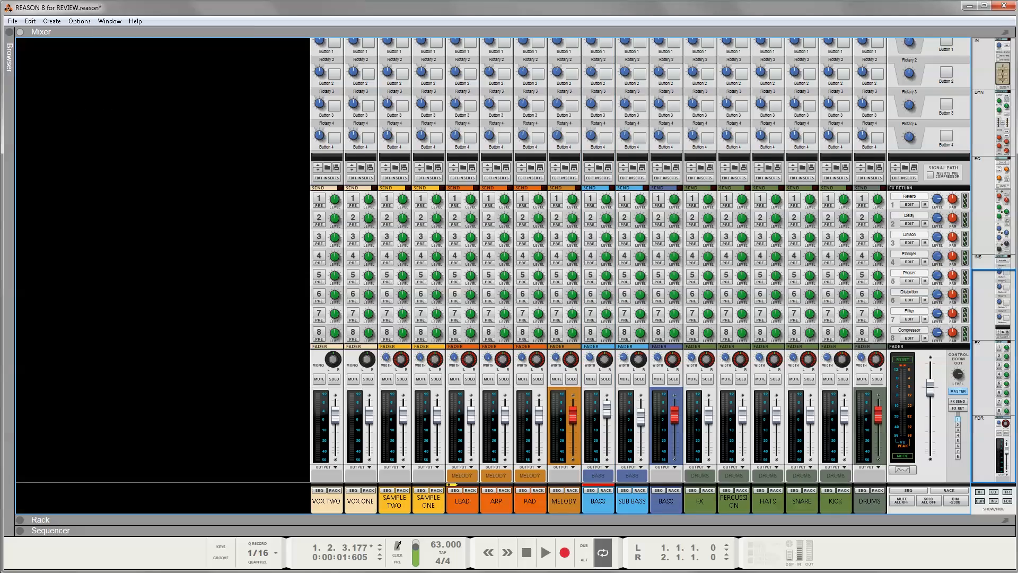
Examine the main mixer's channel strips through the input, dynamics, EQ, inserts, sends and fader sections
{"action": "scroll", "coordinate": [829, 195], "scroll_direction": "up", "scroll_amount": 3}
{"action": "scroll", "coordinate": [829, 196], "scroll_direction": "up", "scroll_amount": 4}
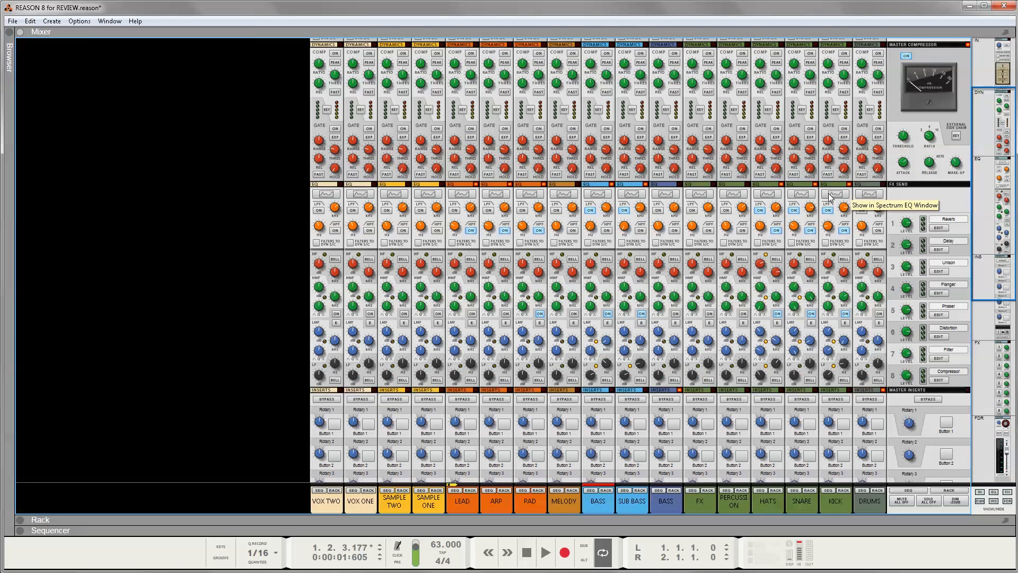
{"action": "scroll", "coordinate": [830, 197], "scroll_direction": "down", "scroll_amount": 8}
{"action": "scroll", "coordinate": [830, 198], "scroll_direction": "up", "scroll_amount": 5}
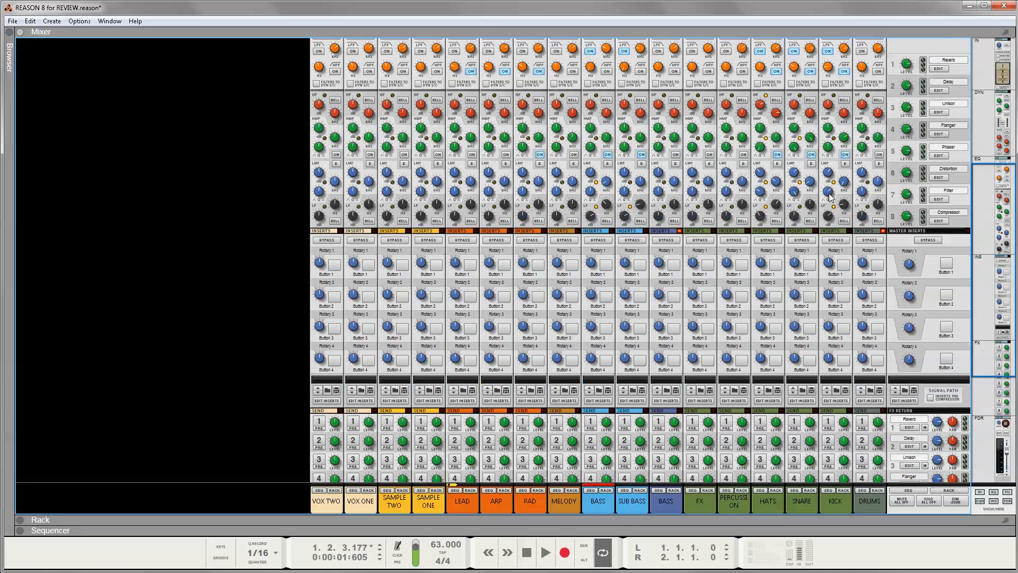
{"action": "scroll", "coordinate": [830, 198], "scroll_direction": "up", "scroll_amount": 6}
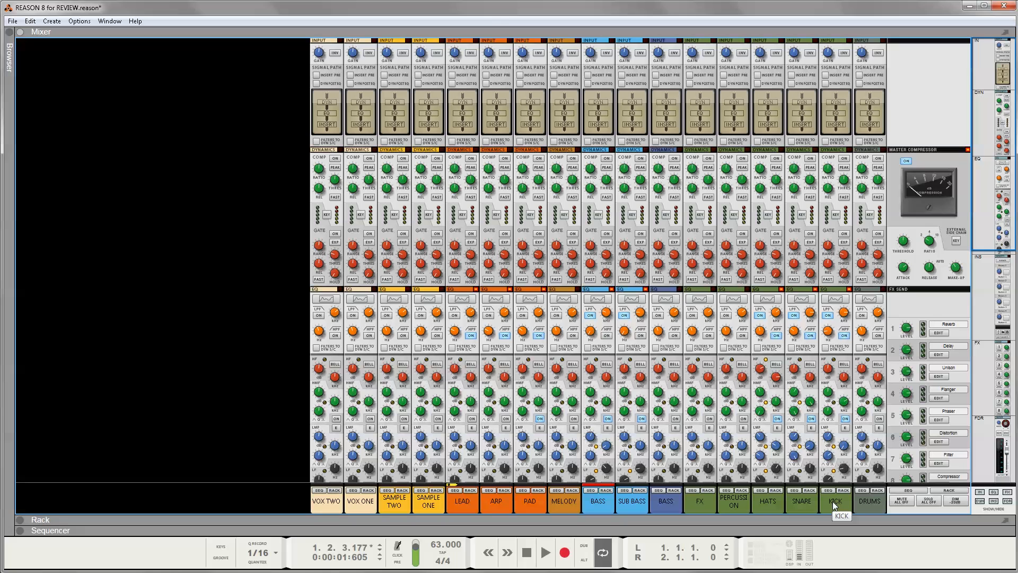
{"action": "scroll", "coordinate": [841, 424], "scroll_direction": "down", "scroll_amount": 5}
{"action": "scroll", "coordinate": [841, 424], "scroll_direction": "up", "scroll_amount": 5}
{"action": "scroll", "coordinate": [846, 289], "scroll_direction": "down", "scroll_amount": 10}
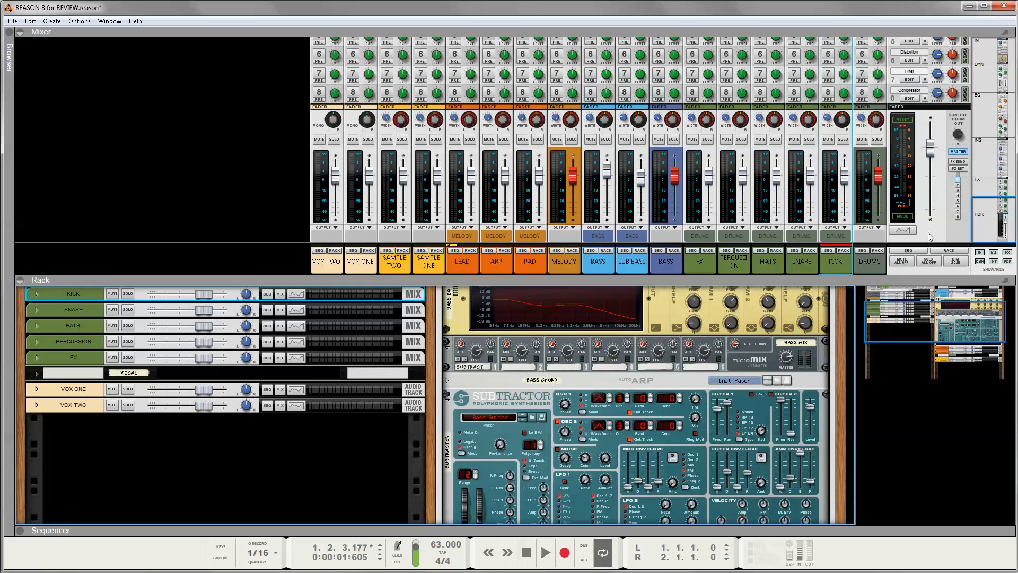
Examine the KICK channel and the other mixer strips with the mixer and rack shown together
{"action": "scroll", "coordinate": [849, 232], "scroll_direction": "up", "scroll_amount": 5}
{"action": "scroll", "coordinate": [849, 232], "scroll_direction": "down", "scroll_amount": 3}
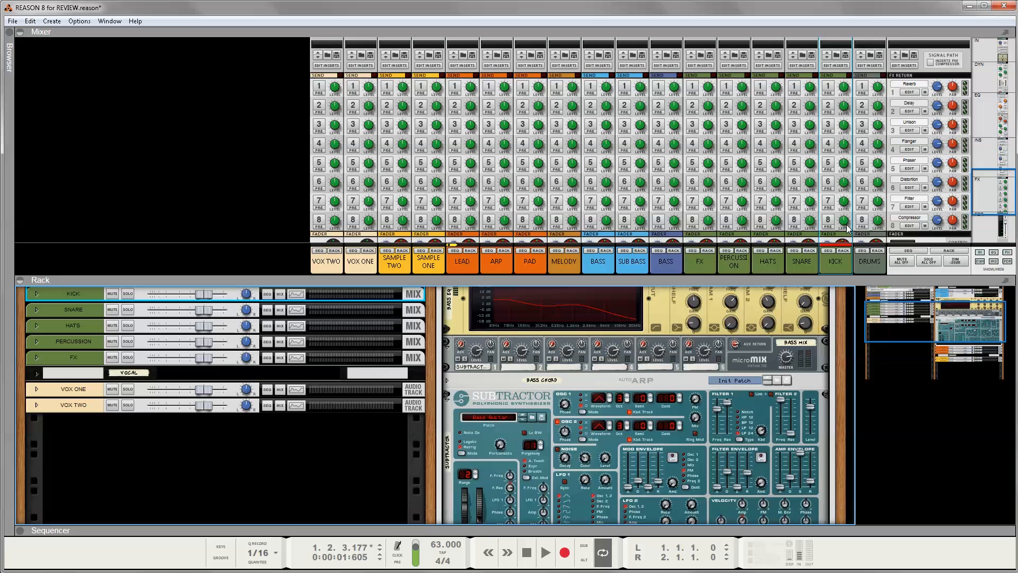
{"action": "scroll", "coordinate": [845, 237], "scroll_direction": "up", "scroll_amount": 3}
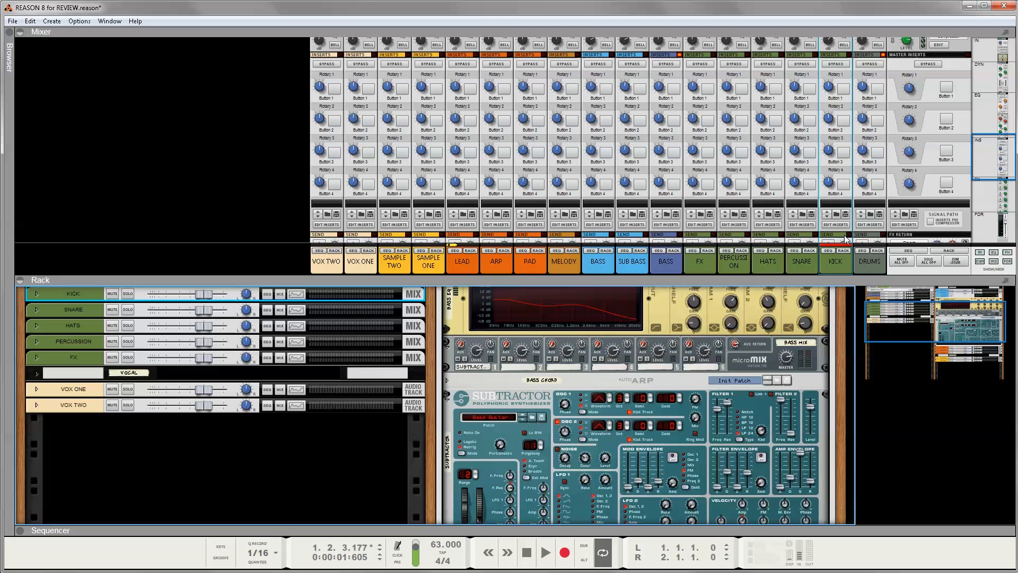
{"action": "scroll", "coordinate": [845, 238], "scroll_direction": "down", "scroll_amount": 3}
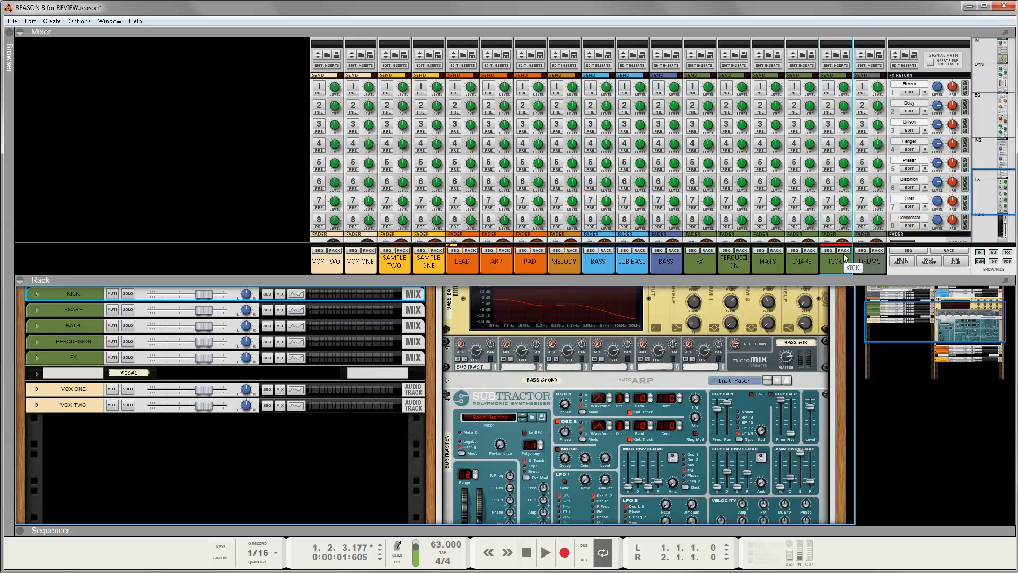
{"action": "scroll", "coordinate": [843, 253], "scroll_direction": "up", "scroll_amount": 3}
{"action": "scroll", "coordinate": [843, 253], "scroll_direction": "down", "scroll_amount": 6}
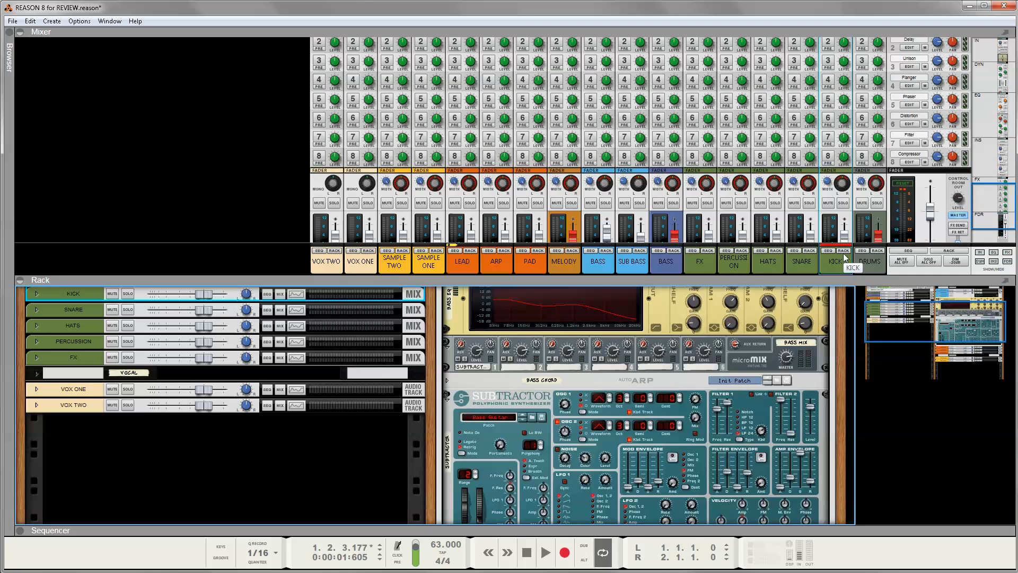
{"action": "scroll", "coordinate": [833, 178], "scroll_direction": "up", "scroll_amount": 1}
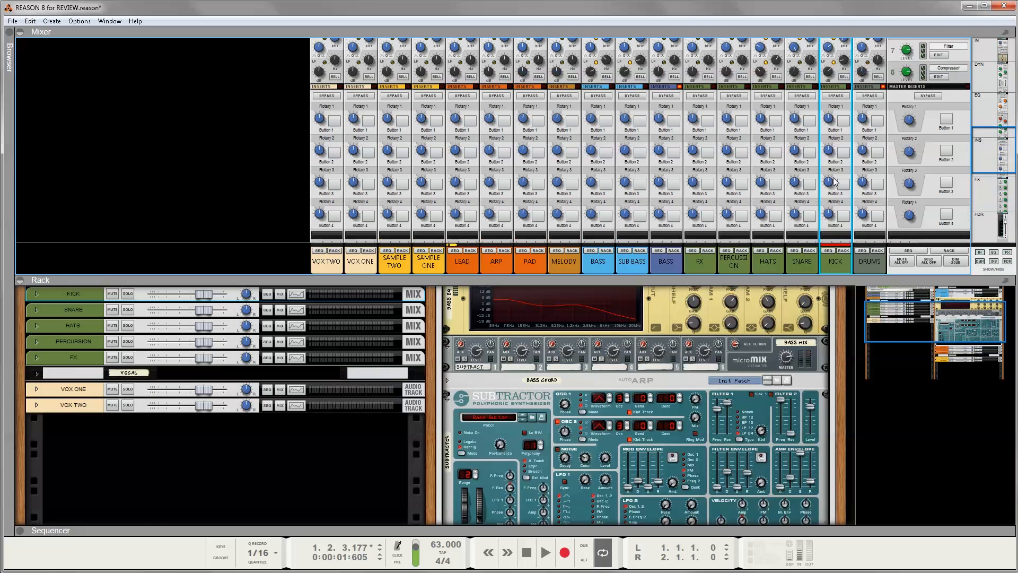
{"action": "scroll", "coordinate": [834, 181], "scroll_direction": "up", "scroll_amount": 3}
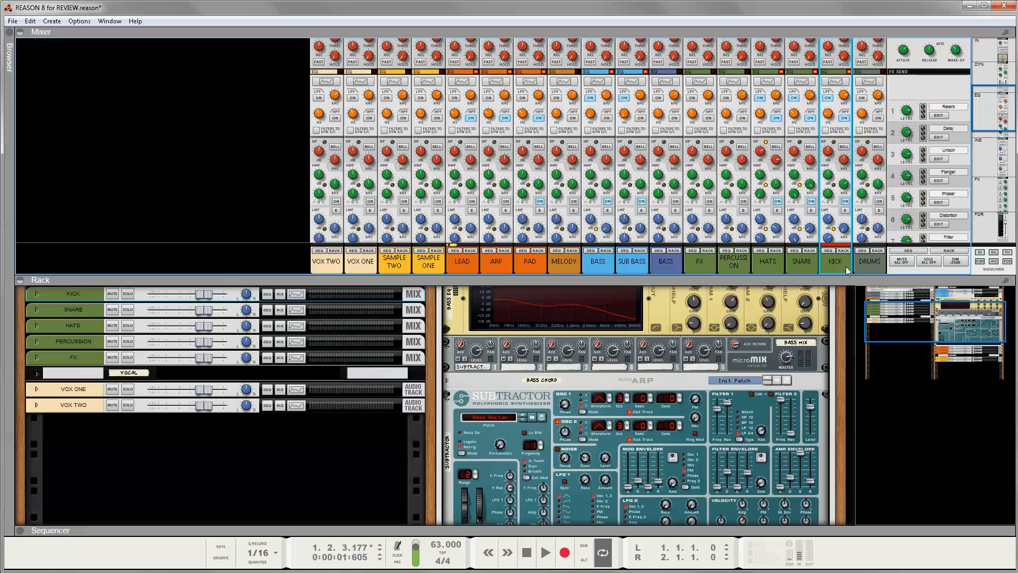
{"action": "scroll", "coordinate": [845, 266], "scroll_direction": "down", "scroll_amount": 5}
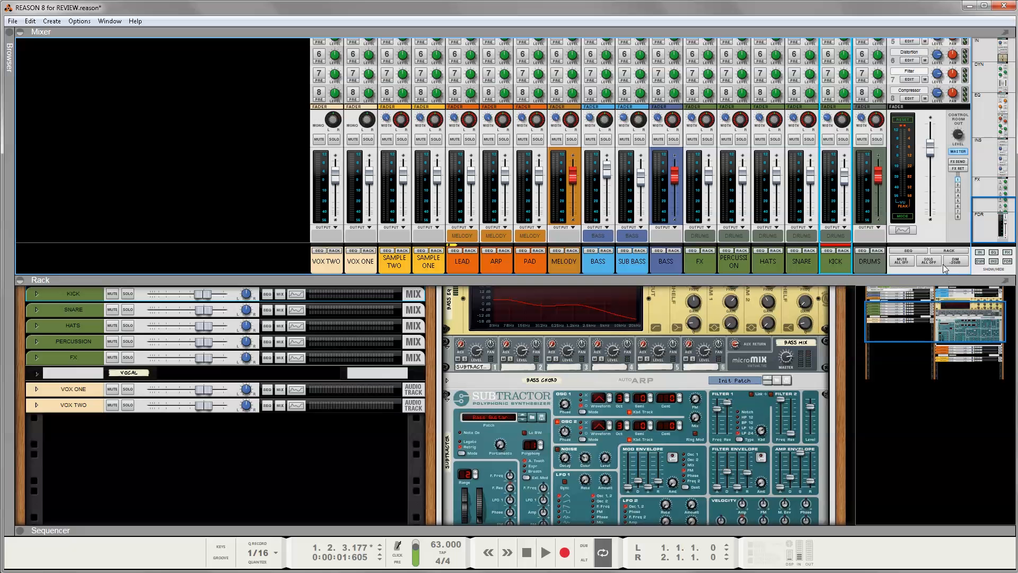
{"action": "scroll", "coordinate": [928, 212], "scroll_direction": "up", "scroll_amount": 6}
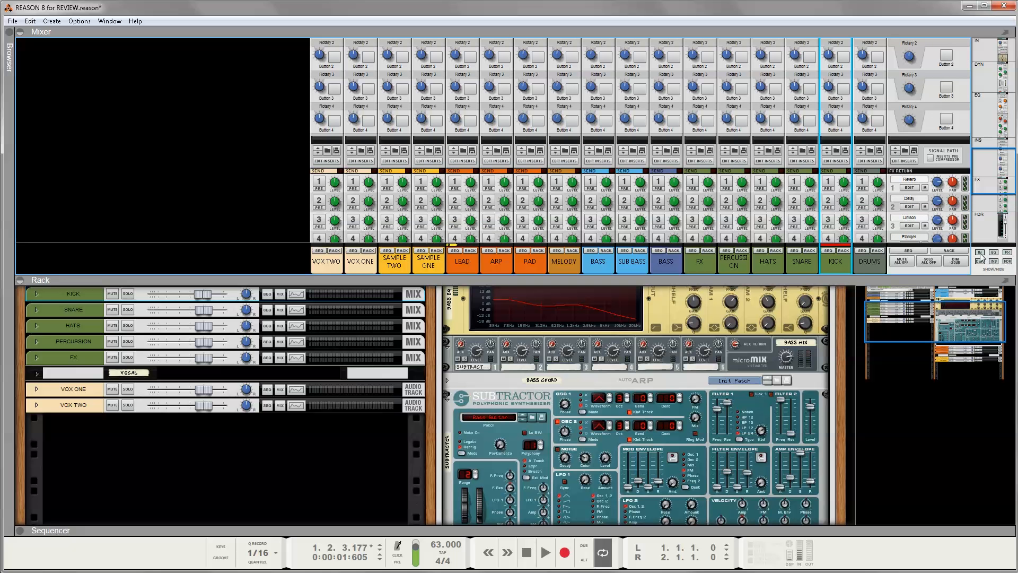
Toggle the mixer's channel strip sections, hiding dynamics and showing the input and EQ sections
{"action": "left_click", "coordinate": [979, 252]}
{"action": "left_click", "coordinate": [993, 252]}
{"action": "left_click", "coordinate": [1007, 252]}
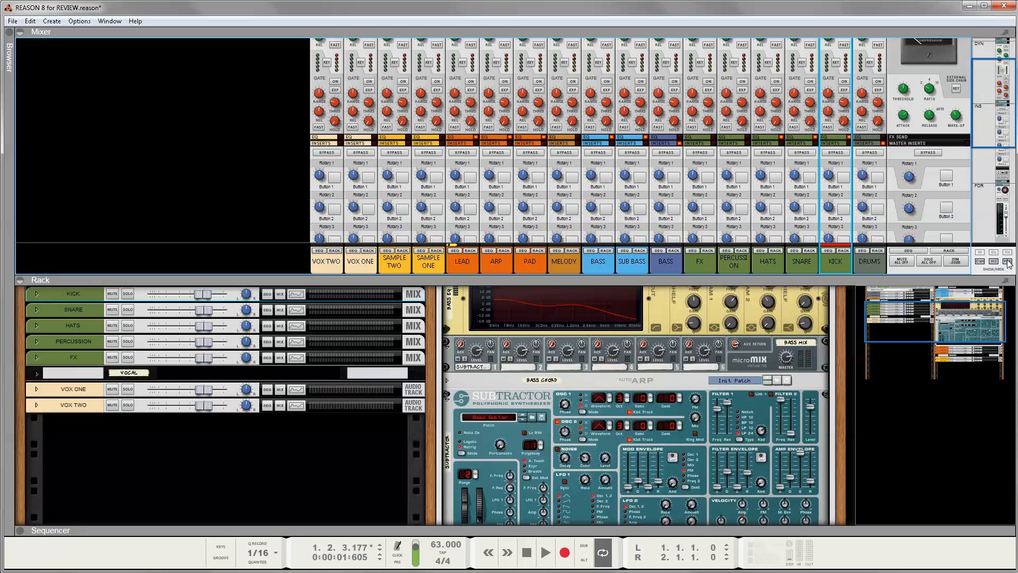
{"action": "left_click", "coordinate": [1007, 261]}
{"action": "left_click", "coordinate": [993, 261]}
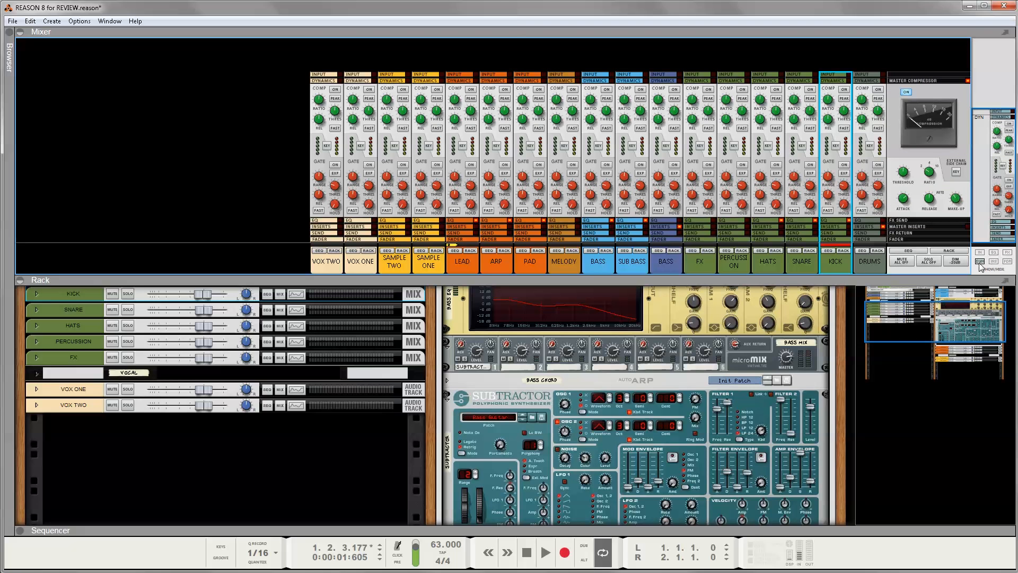
{"action": "left_click", "coordinate": [980, 261]}
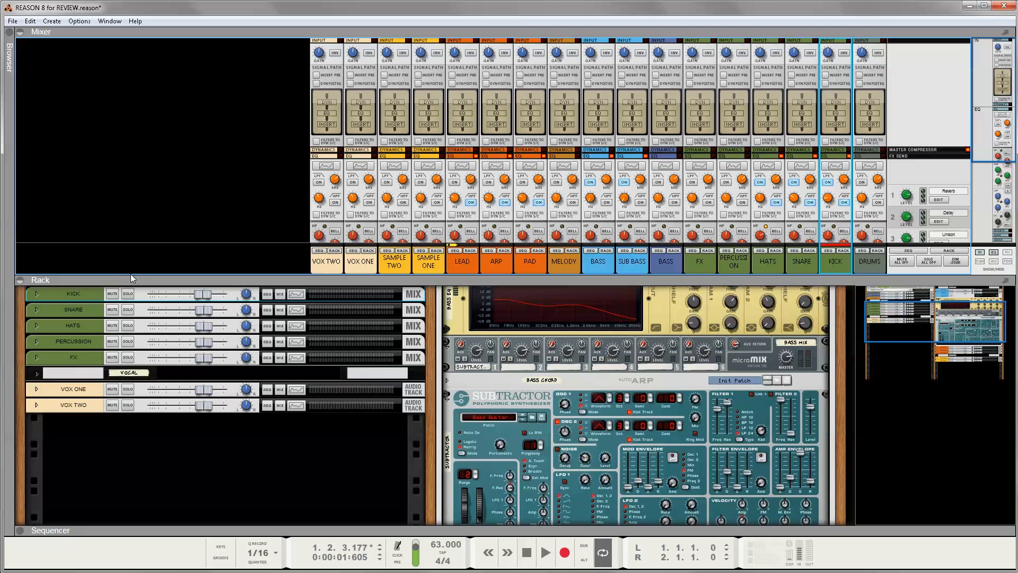
Show the rack at full size and select the SubTractor synthesizer in the bass chord device
{"action": "double_click", "coordinate": [136, 281]}
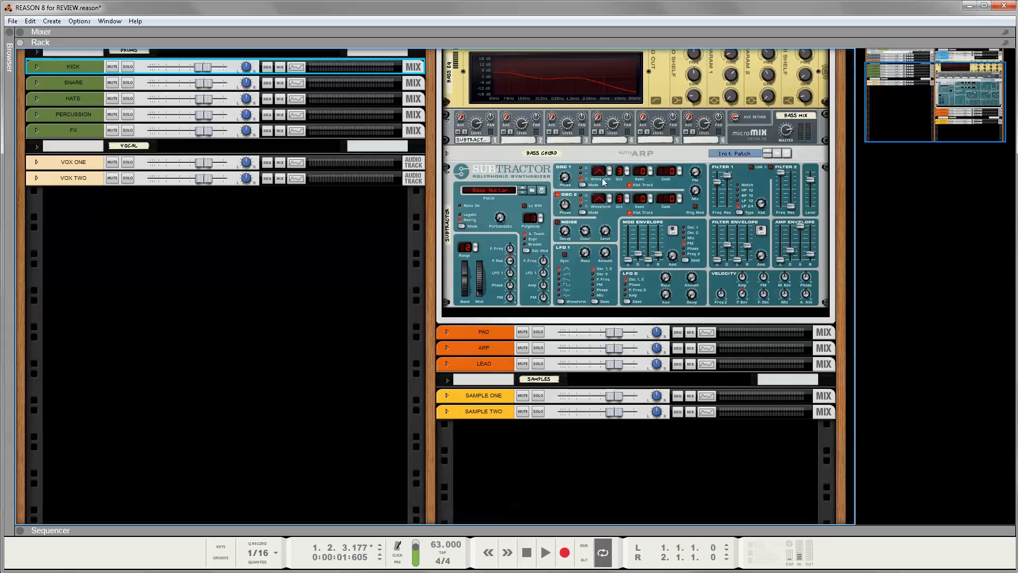
{"action": "left_click", "coordinate": [605, 236]}
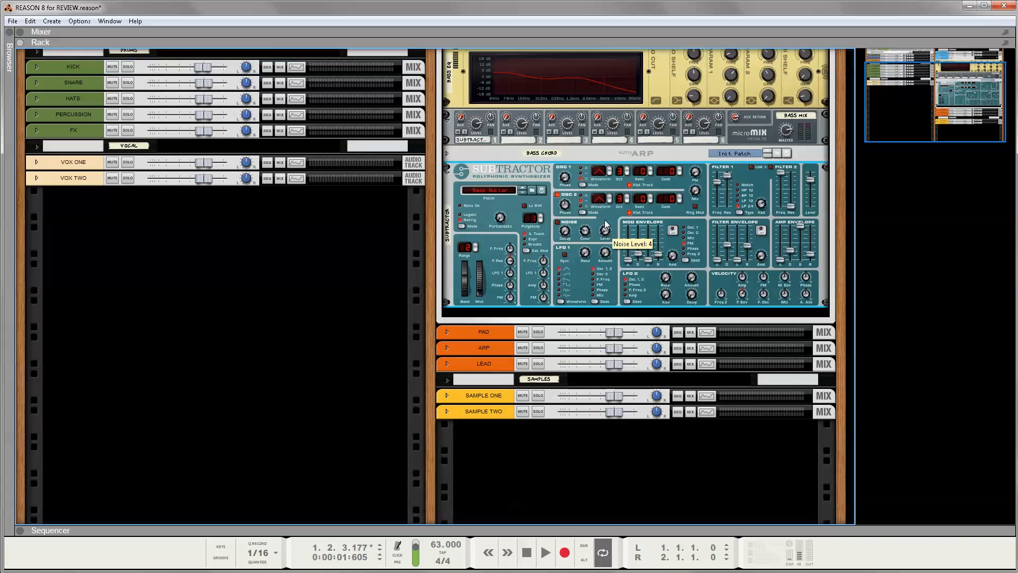
{"action": "left_click_drag", "start_coordinate": [607, 210], "coordinate": [606, 238]}
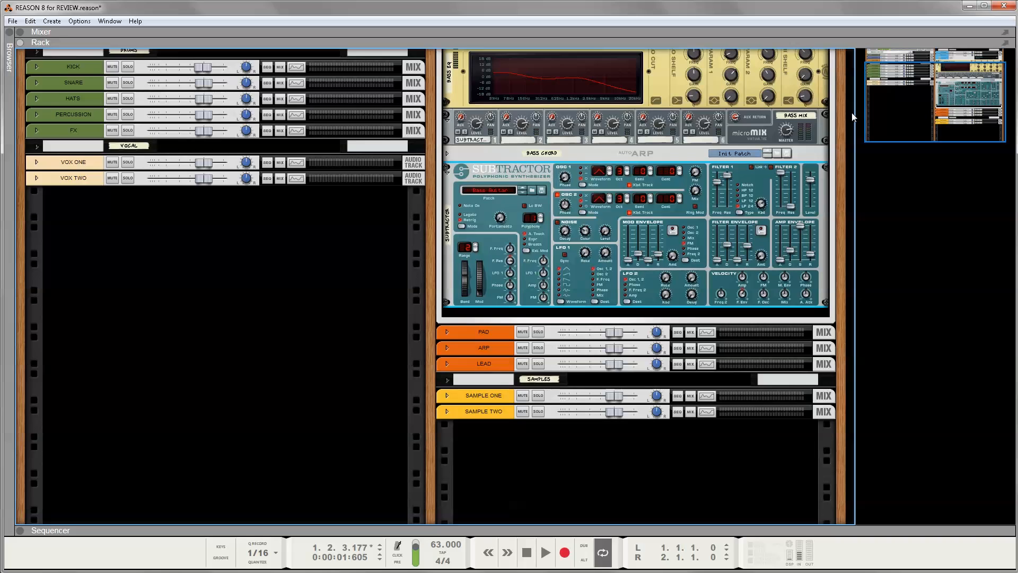
Widen the rack navigator slightly by moving the divider beside the device columns
{"action": "mouse_move", "coordinate": [855, 116]}
{"action": "left_mouse_down"}
{"action": "mouse_move", "coordinate": [963, 121]}
{"action": "mouse_move", "coordinate": [846, 126]}
{"action": "left_mouse_up"}
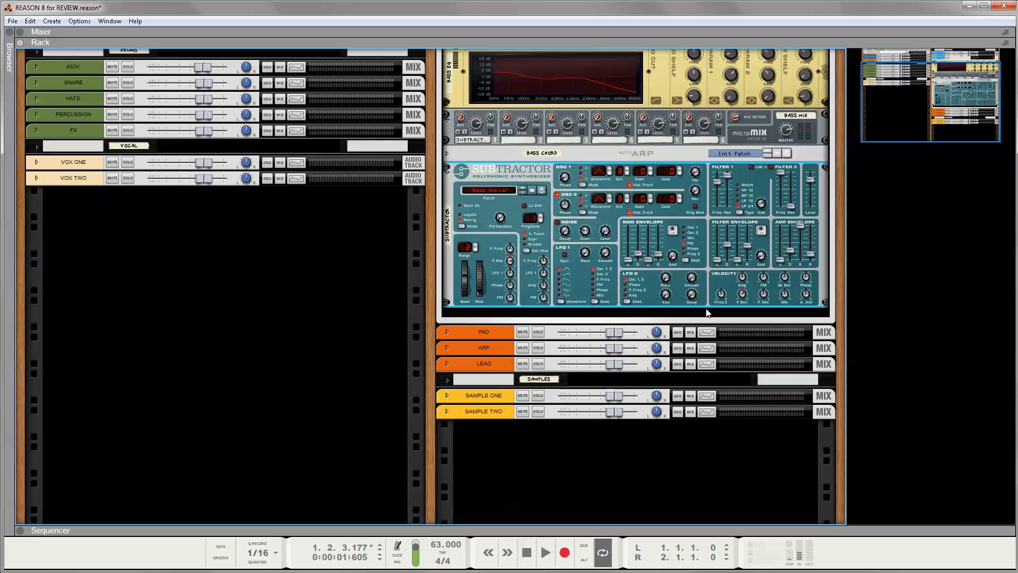
{"action": "mouse_move", "coordinate": [666, 283]}
{"action": "left_click_drag", "start_coordinate": [667, 283], "coordinate": [667, 247]}
Show the sequencer at full size and create an empty one-bar clip at bar 1 on the SubTractor 1 lane
{"action": "left_click", "coordinate": [361, 529]}
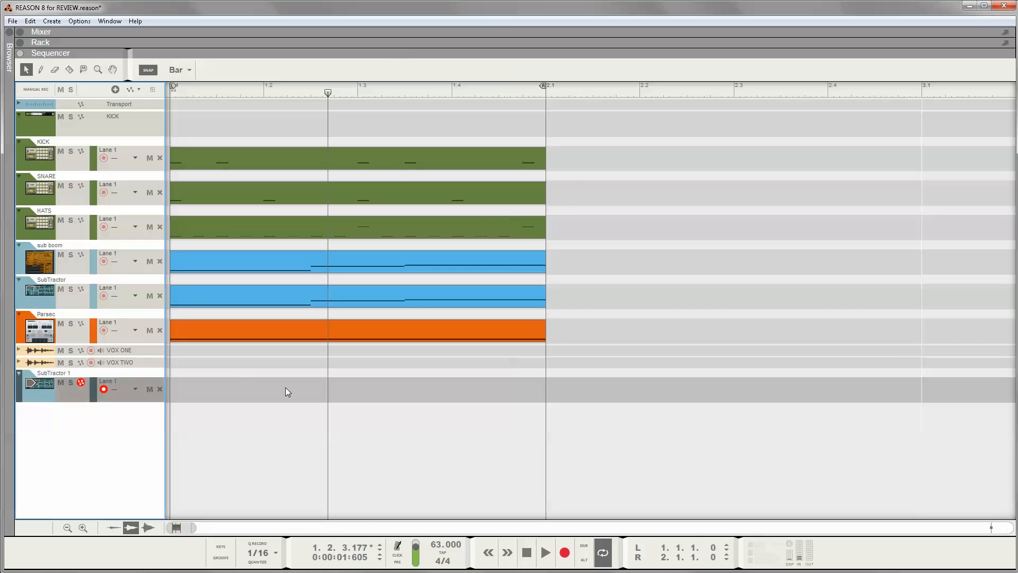
{"action": "double_click", "coordinate": [288, 393]}
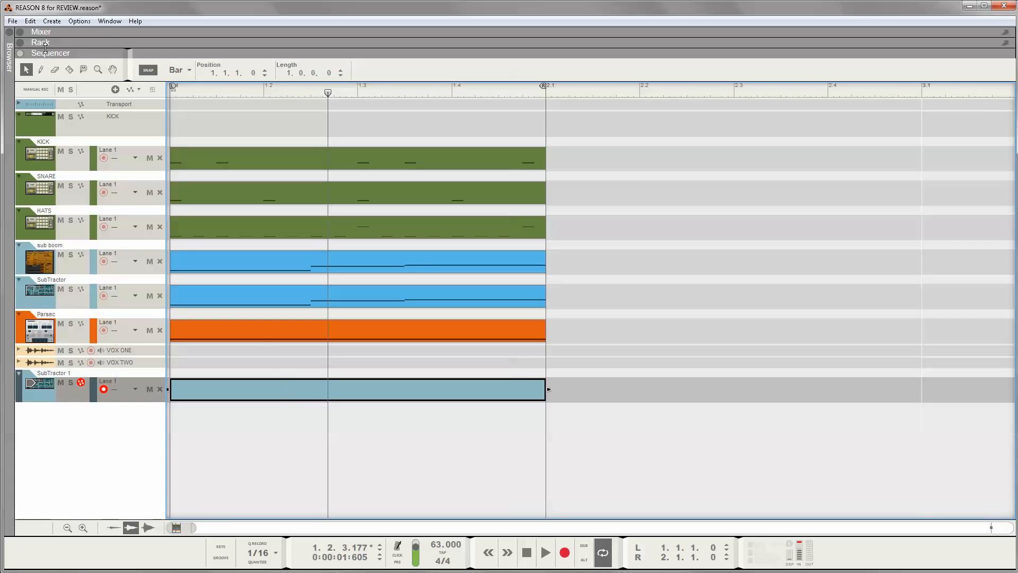
{"action": "left_click", "coordinate": [43, 70]}
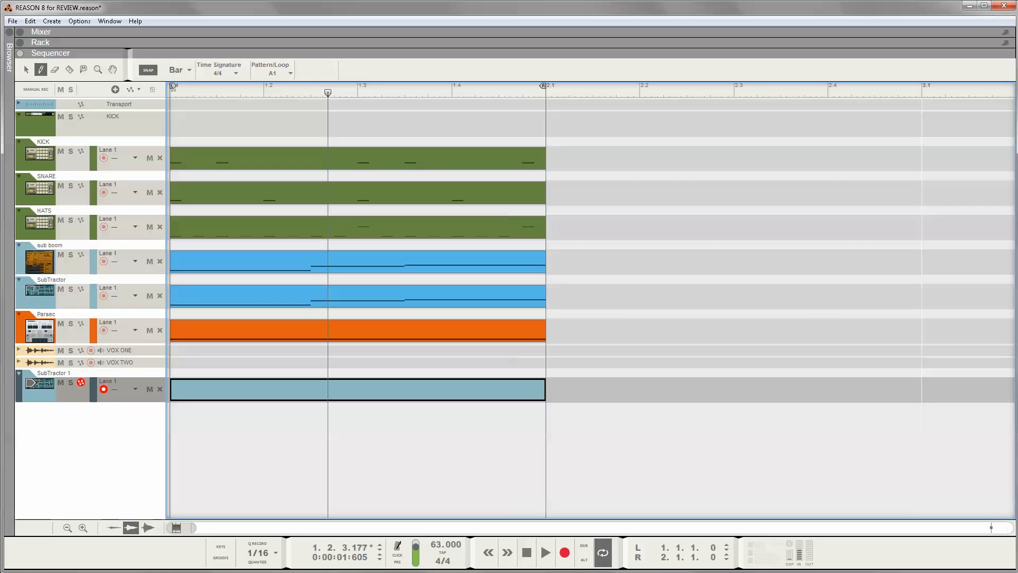
{"action": "left_click", "coordinate": [26, 70]}
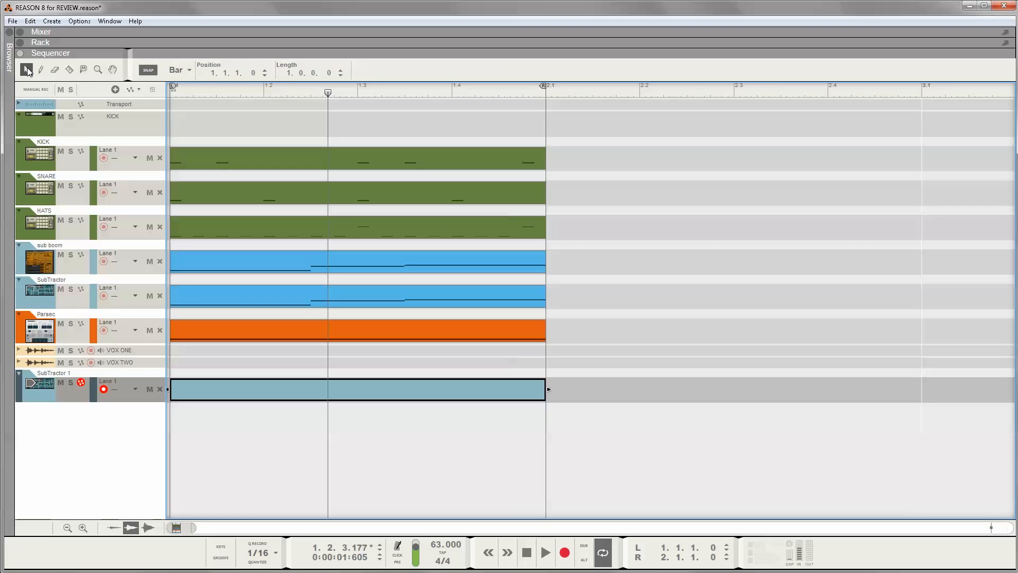
{"action": "left_click", "coordinate": [36, 72]}
{"action": "left_click", "coordinate": [27, 71]}
{"action": "left_click", "coordinate": [35, 73]}
{"action": "left_click", "coordinate": [27, 70]}
{"action": "left_click", "coordinate": [36, 72]}
{"action": "left_click", "coordinate": [27, 71]}
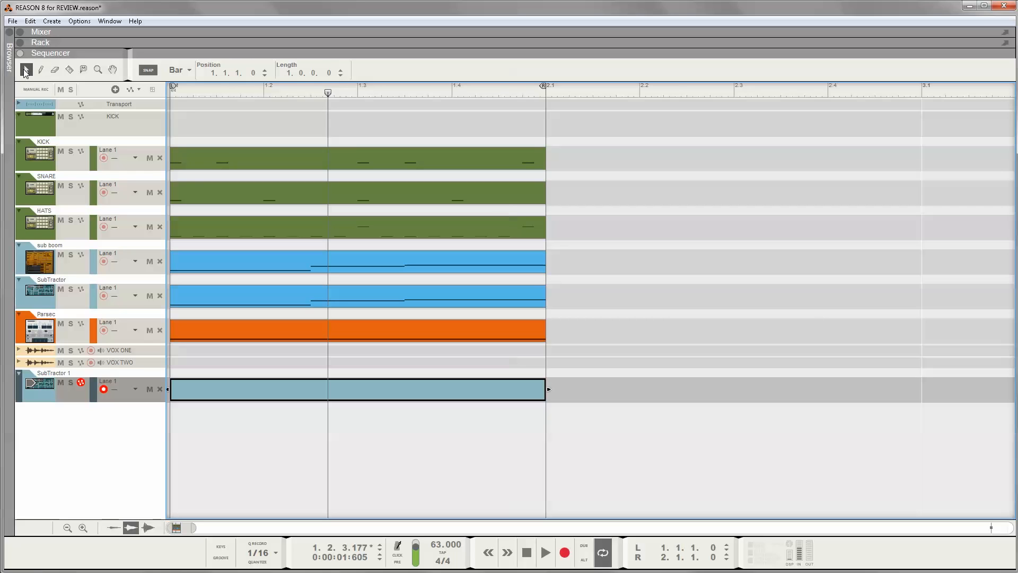
Open the SubTractor 1 clip for editing, try drawing two overlapping notes around D#3, and delete both
{"action": "double_click", "coordinate": [260, 389]}
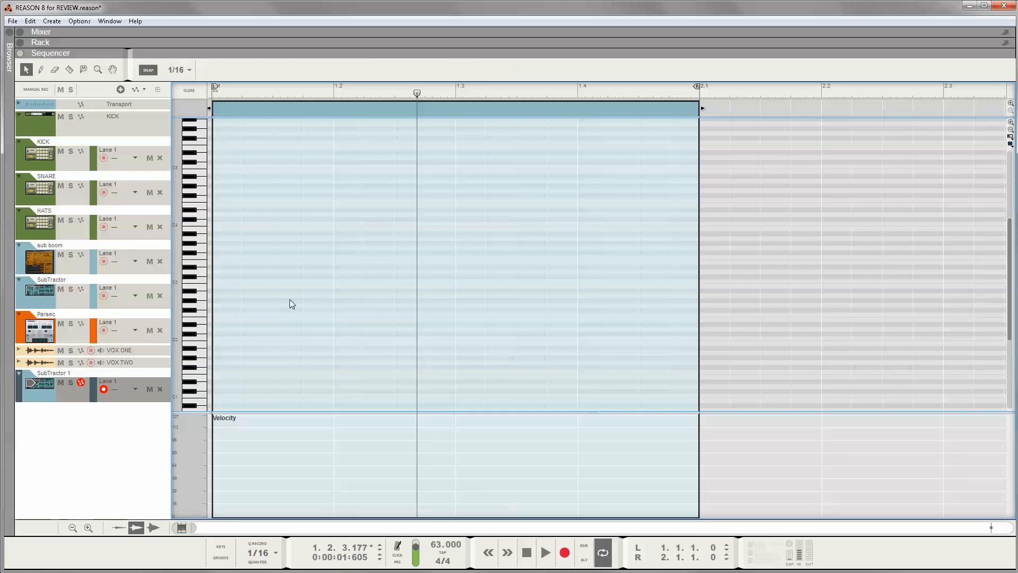
{"action": "left_click", "coordinate": [322, 272], "text": "alt"}
{"action": "left_click_drag", "start_coordinate": [335, 273], "coordinate": [418, 273]}
{"action": "left_click", "coordinate": [408, 268], "text": "alt"}
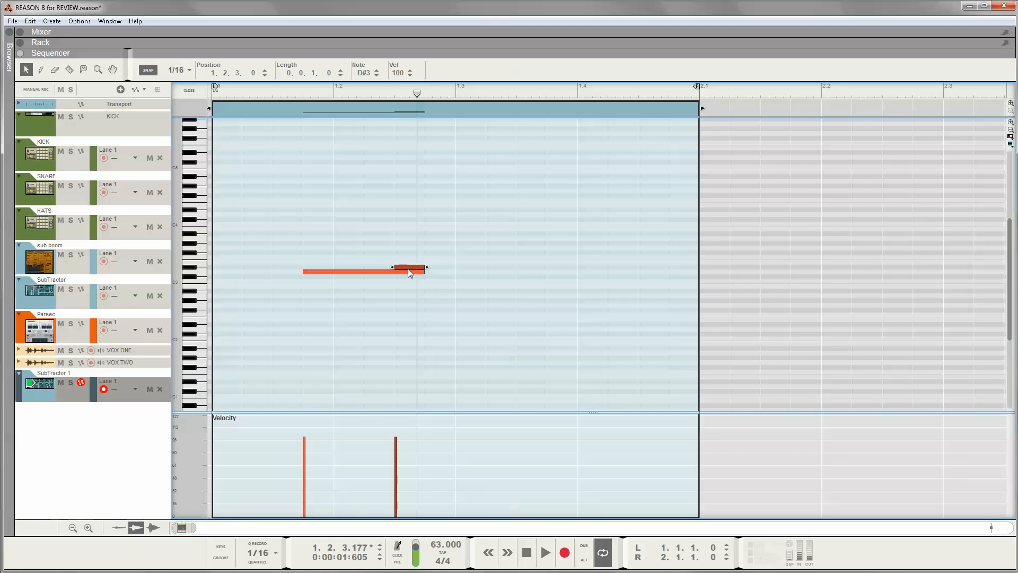
{"action": "key", "text": "Delete"}
{"action": "double_click", "coordinate": [411, 272]}
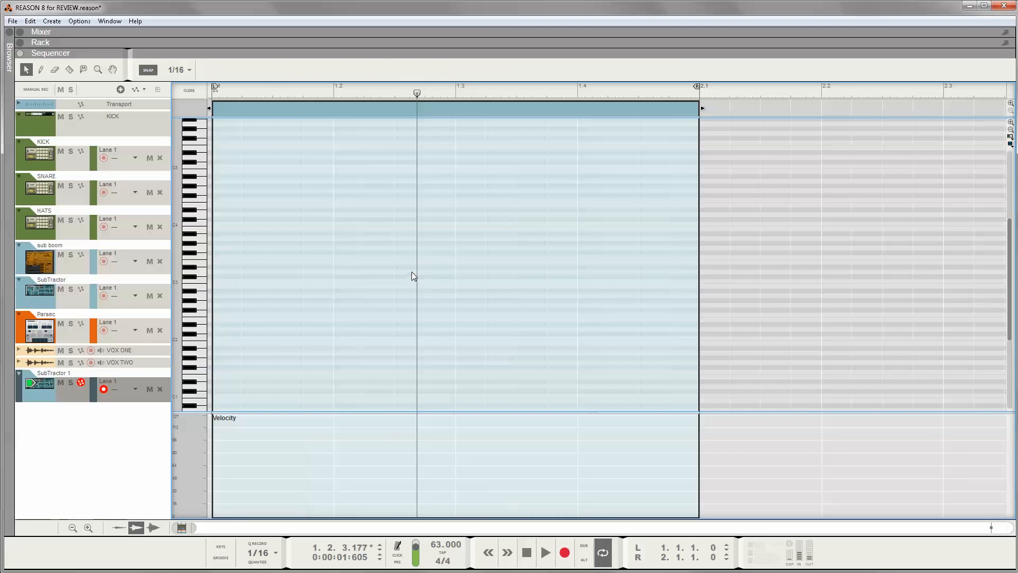
Draw short notes at 1.2.2 and on B1 at 1.2.4, plus a long F2 note from 1.3.2 to the clip's end
{"action": "double_click", "coordinate": [388, 287]}
{"action": "left_click", "coordinate": [443, 343]}
{"action": "double_click", "coordinate": [443, 343]}
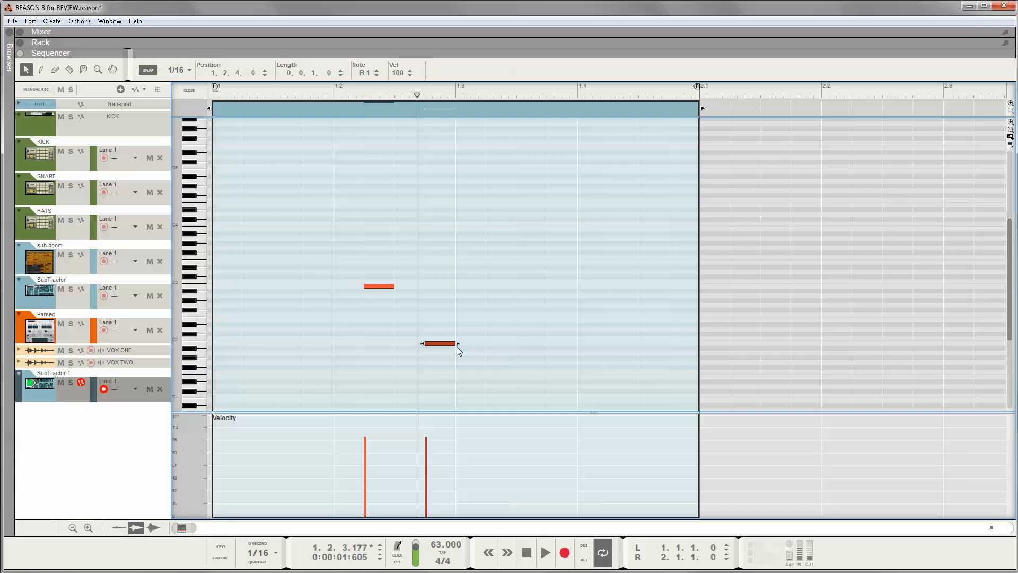
{"action": "double_click", "coordinate": [496, 315]}
{"action": "left_click_drag", "start_coordinate": [519, 314], "coordinate": [695, 345]}
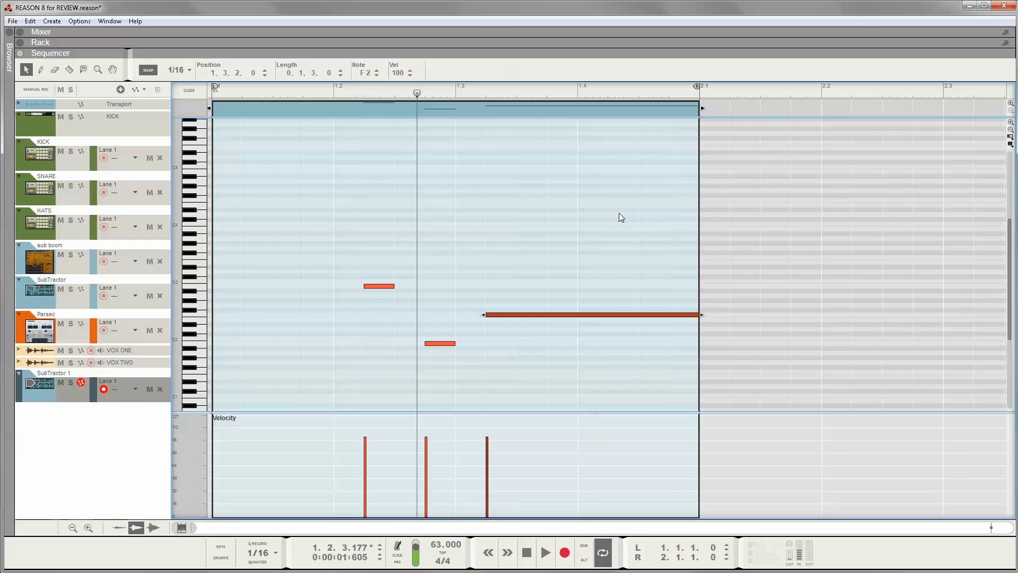
Add a short B1 note and a long D4 note at 1.1.2, extending D4 past the clip's end, and return to the arrangement
{"action": "double_click", "coordinate": [264, 344]}
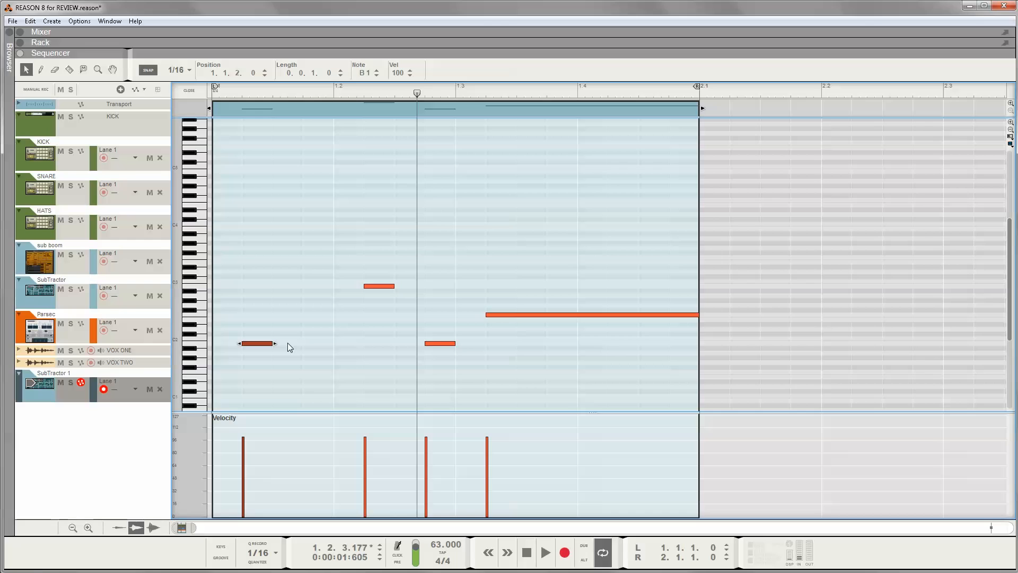
{"action": "left_click_drag", "start_coordinate": [271, 343], "coordinate": [943, 215]}
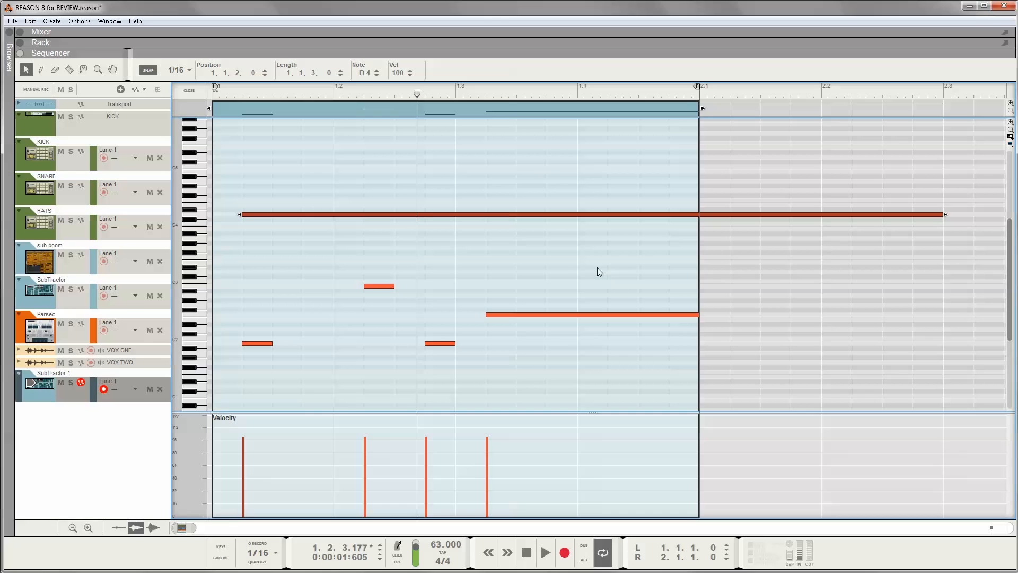
{"action": "left_click", "coordinate": [190, 91]}
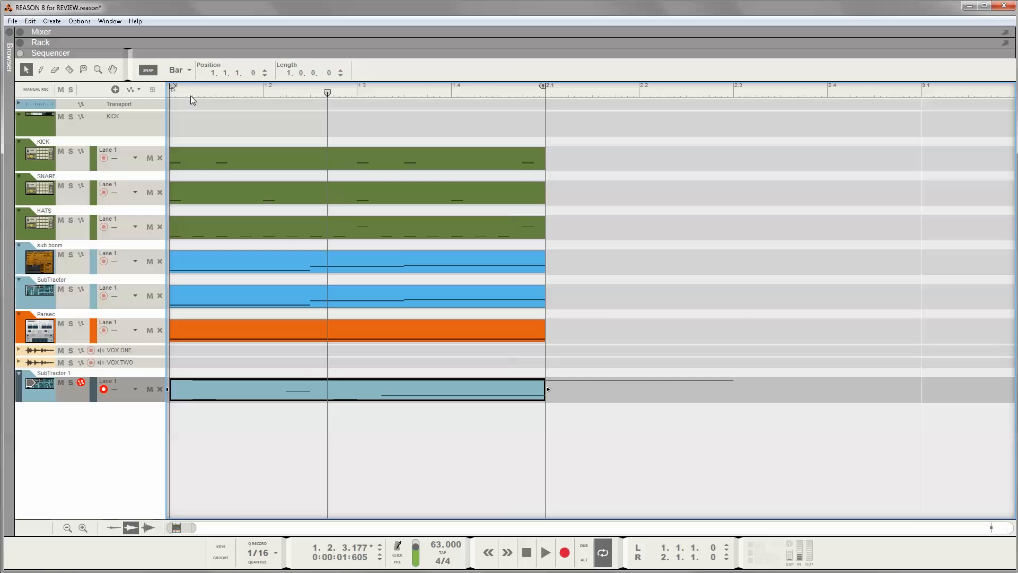
Check the clip's notes once more, return to the arrangement, and delete the SubTractor 1 track
{"action": "double_click", "coordinate": [274, 389]}
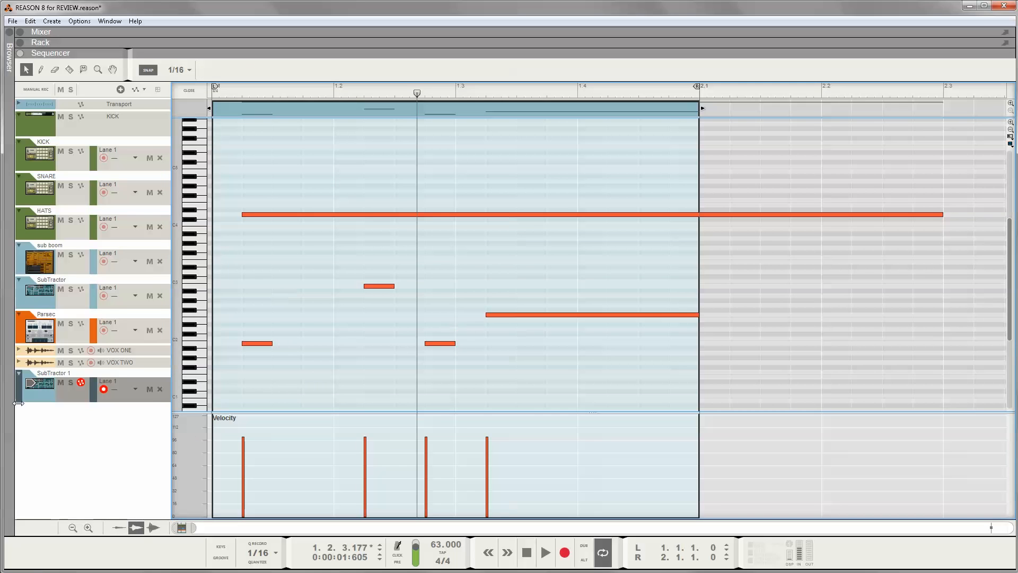
{"action": "left_click", "coordinate": [111, 440]}
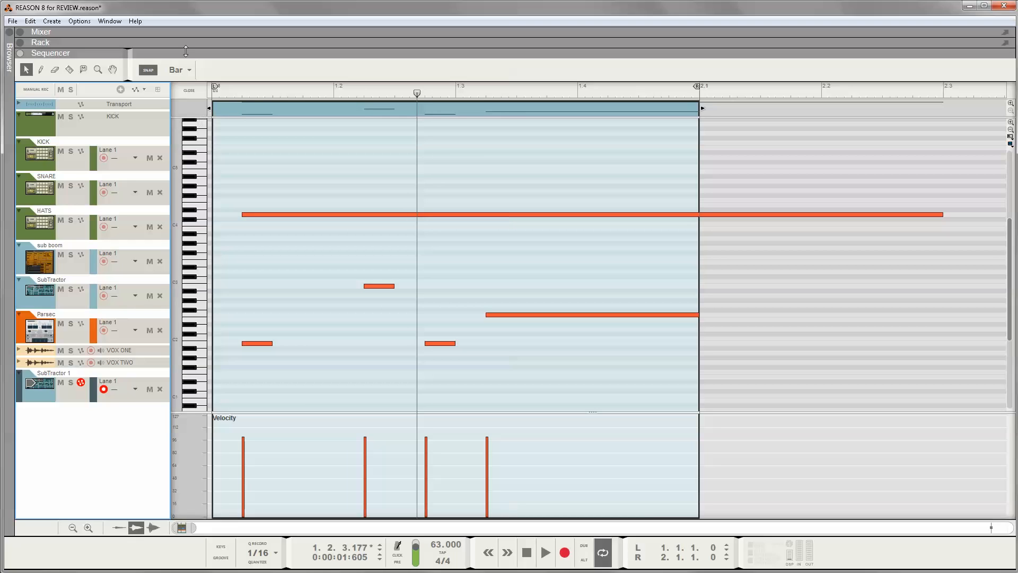
{"action": "left_click", "coordinate": [191, 91]}
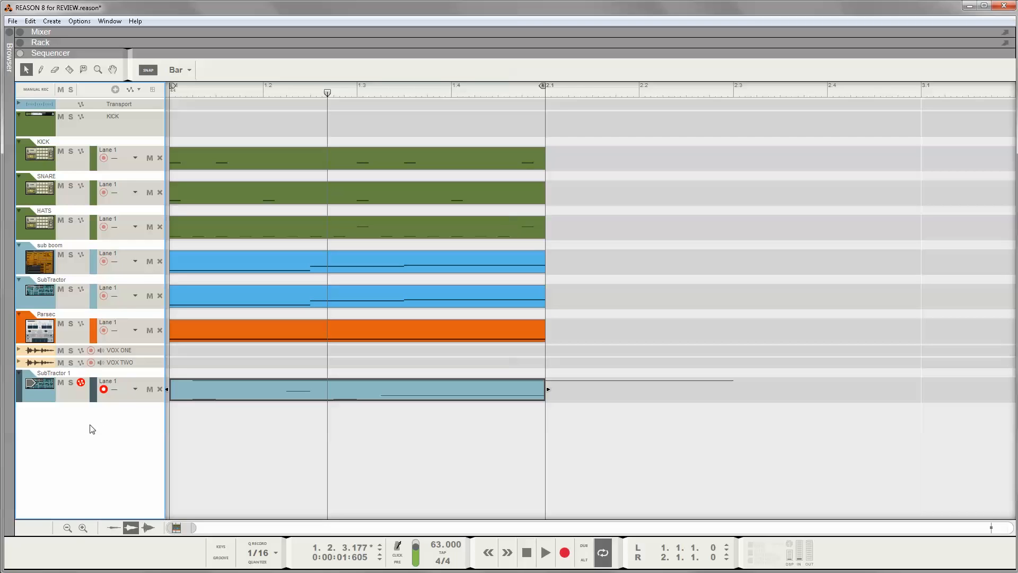
{"action": "key", "text": "Delete"}
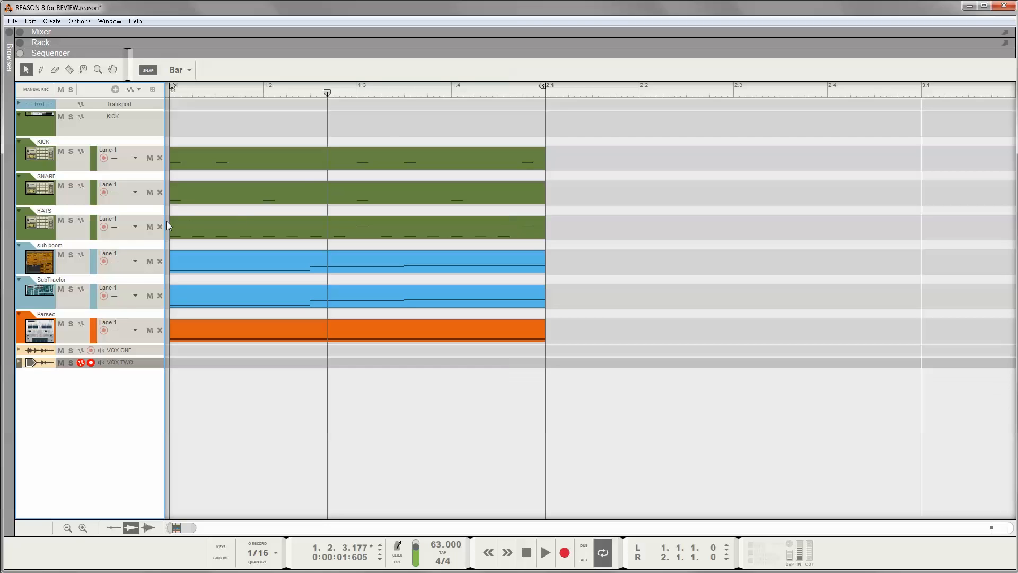
Add a Filter Res automation lane to the SubTractor track and create a one-bar clip on it at bar 1
{"action": "left_click", "coordinate": [62, 295]}
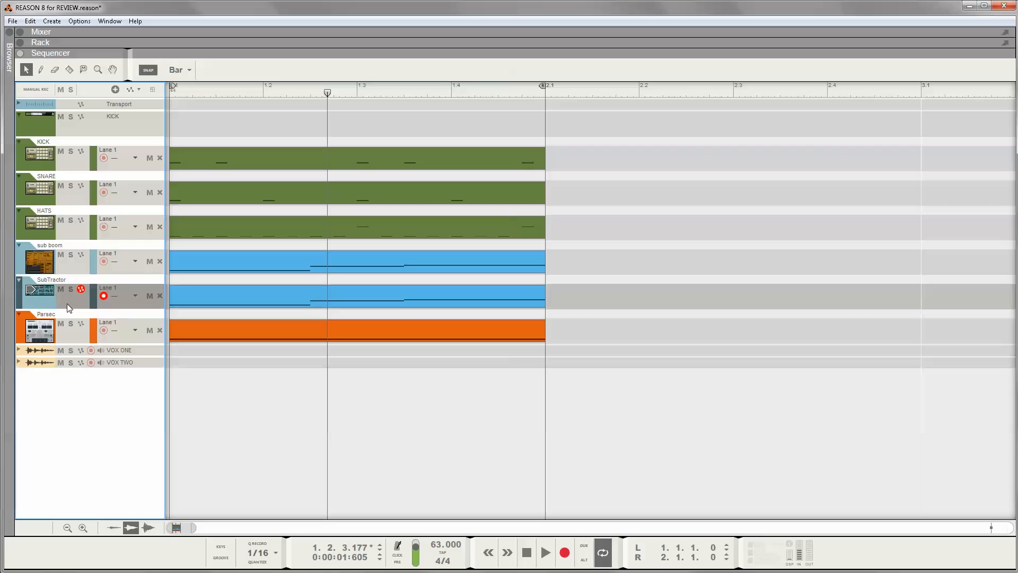
{"action": "left_click", "coordinate": [138, 90]}
{"action": "mouse_move", "coordinate": [217, 125]}
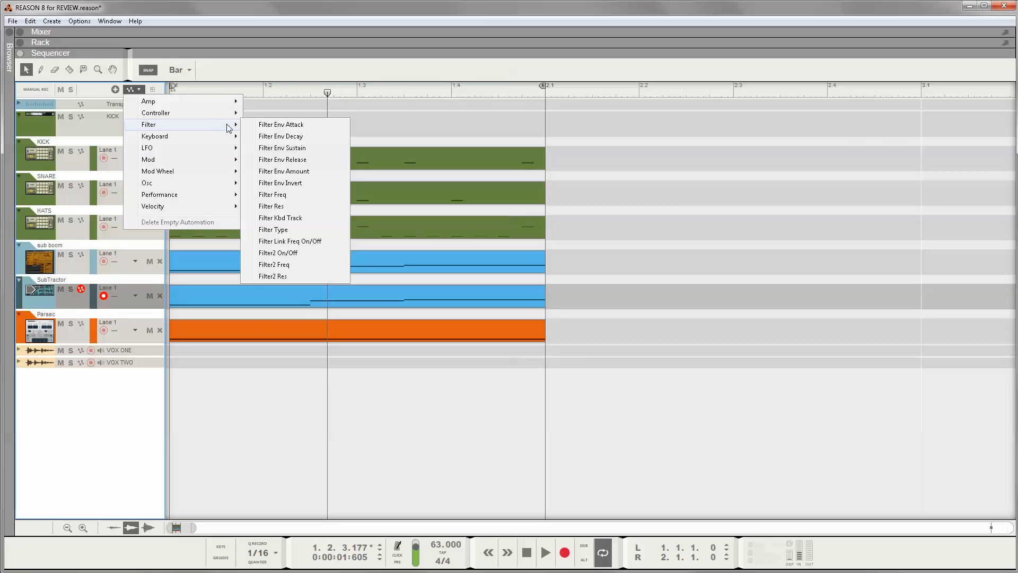
{"action": "left_click", "coordinate": [280, 210]}
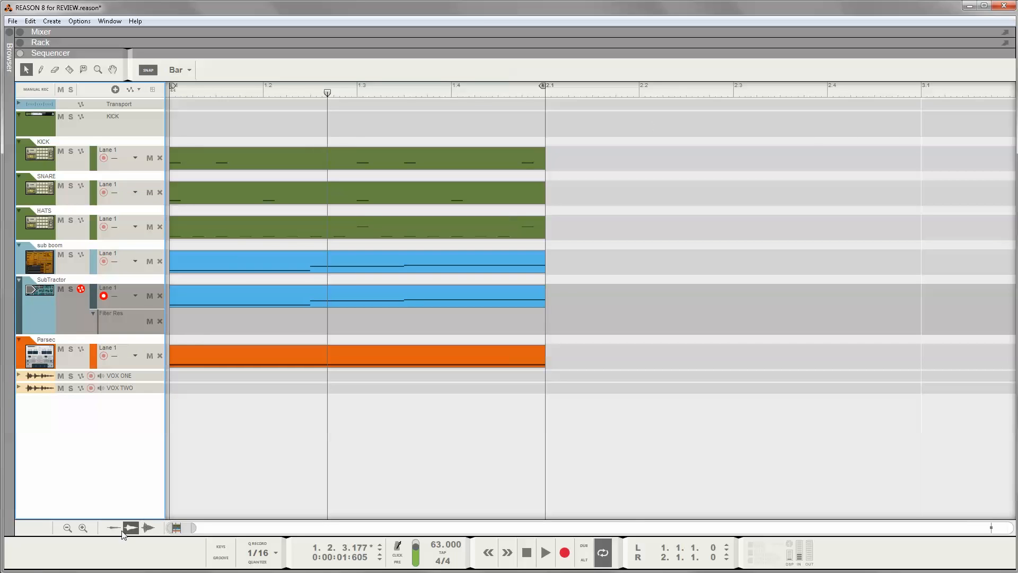
{"action": "double_click", "coordinate": [206, 324]}
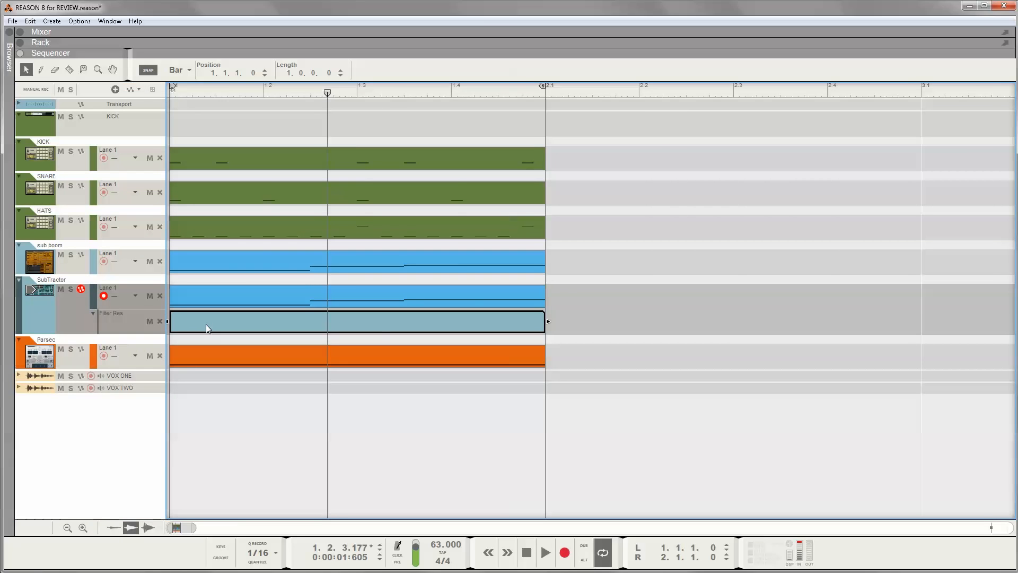
Draw a Filter Res curve with points at the clip's start, 1.2.4, 1.3.3 and 1.4.2, the last at value 107
{"action": "double_click", "coordinate": [206, 324]}
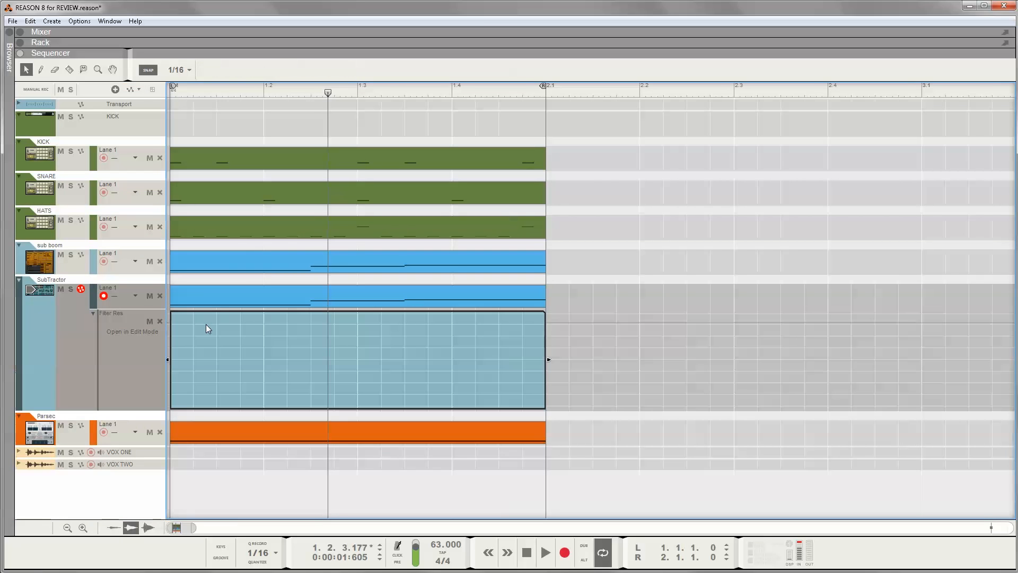
{"action": "left_click", "coordinate": [176, 378]}
{"action": "left_click", "coordinate": [334, 334]}
{"action": "left_click", "coordinate": [409, 374]}
{"action": "double_click", "coordinate": [476, 328]}
{"action": "double_click", "coordinate": [476, 327]}
{"action": "double_click", "coordinate": [476, 328]}
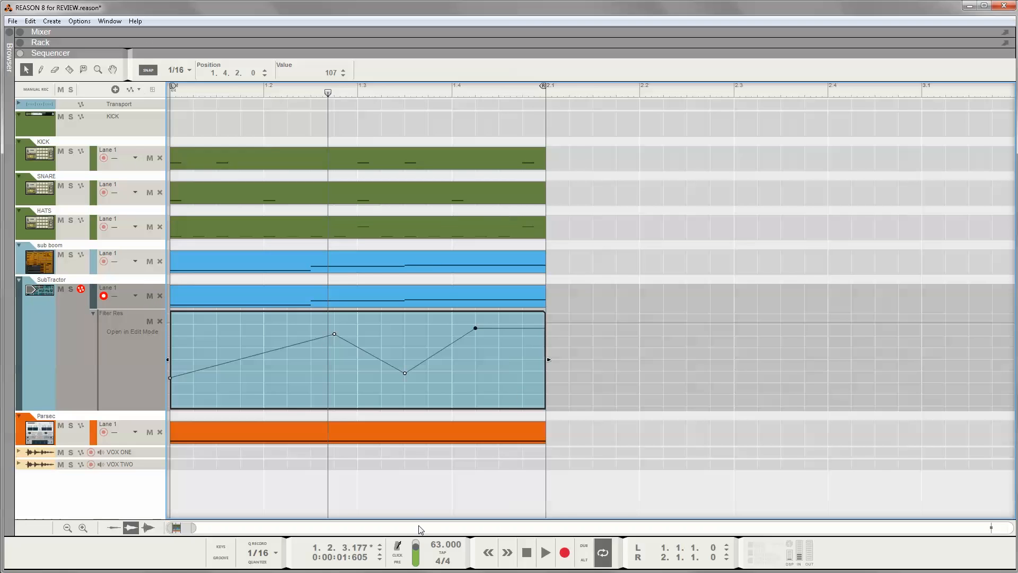
Reshape the Filter Res curve during soloed playback: lower the 1.2.4 point, raise 1.3.3 to 106, and move the last to 1.4.3 at 61
{"action": "left_click", "coordinate": [545, 552]}
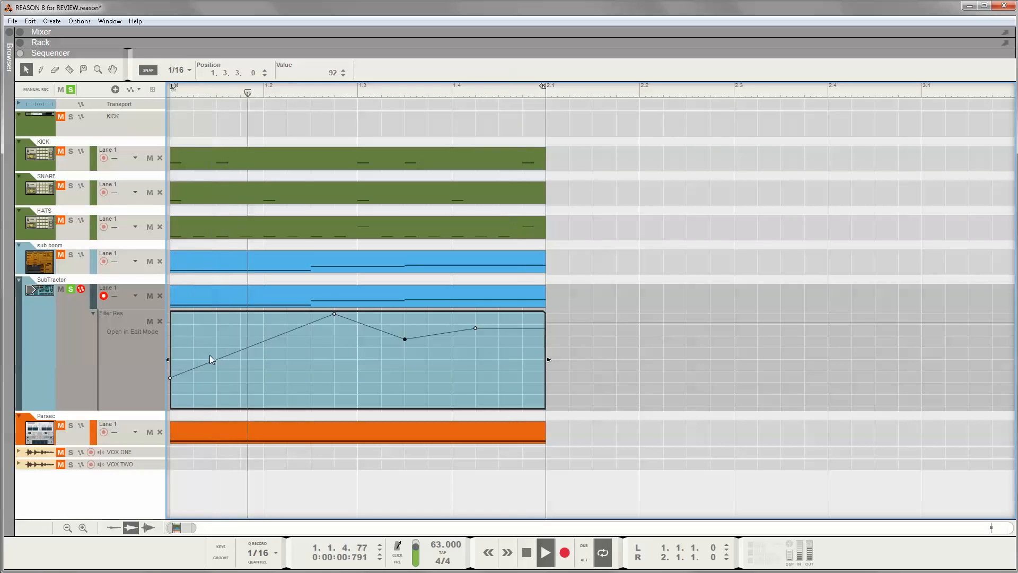
{"action": "left_click_drag", "start_coordinate": [334, 314], "coordinate": [334, 386]}
{"action": "left_click_drag", "start_coordinate": [405, 338], "coordinate": [405, 329]}
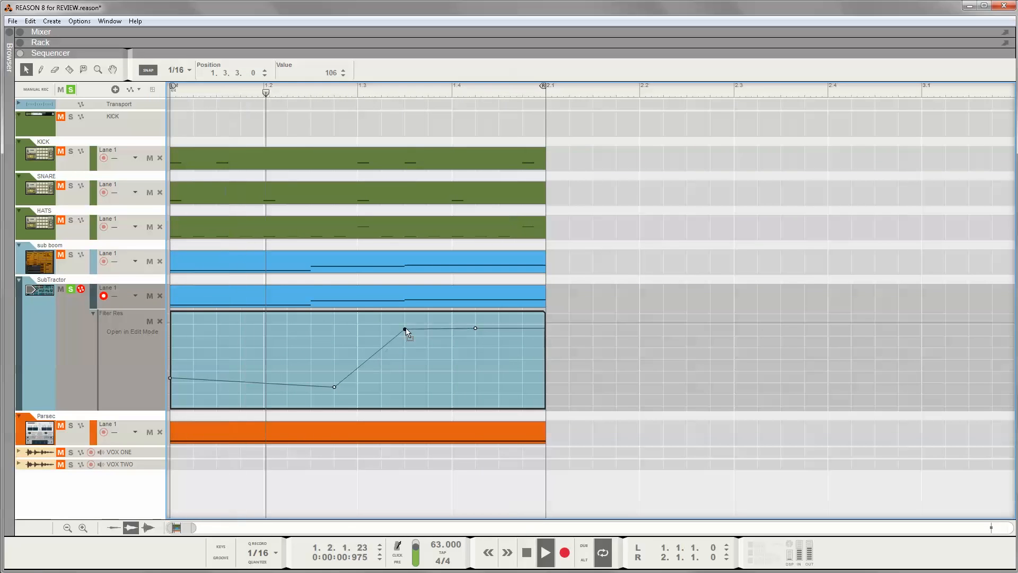
{"action": "left_click_drag", "start_coordinate": [475, 328], "coordinate": [499, 361]}
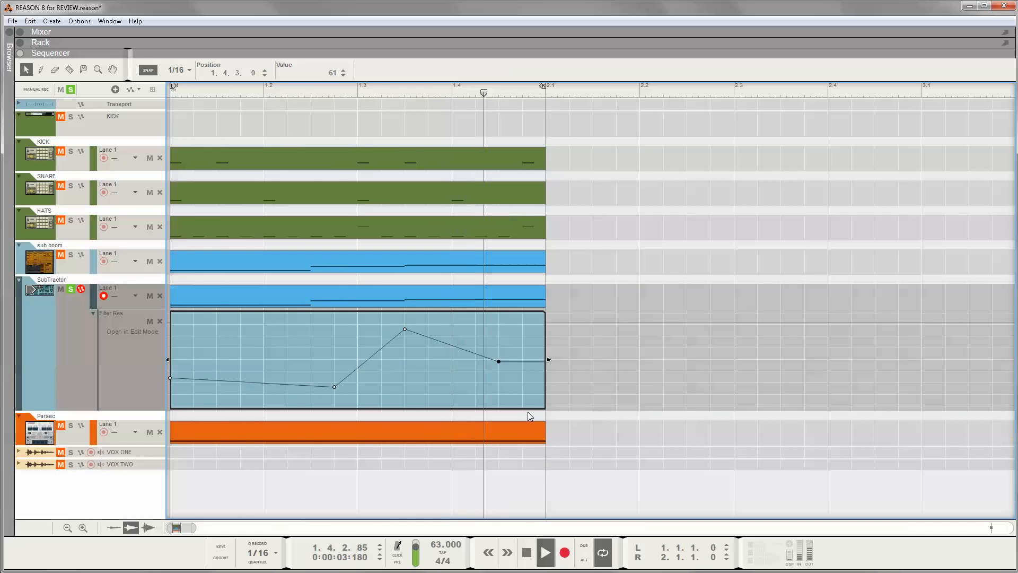
{"action": "left_click", "coordinate": [527, 554]}
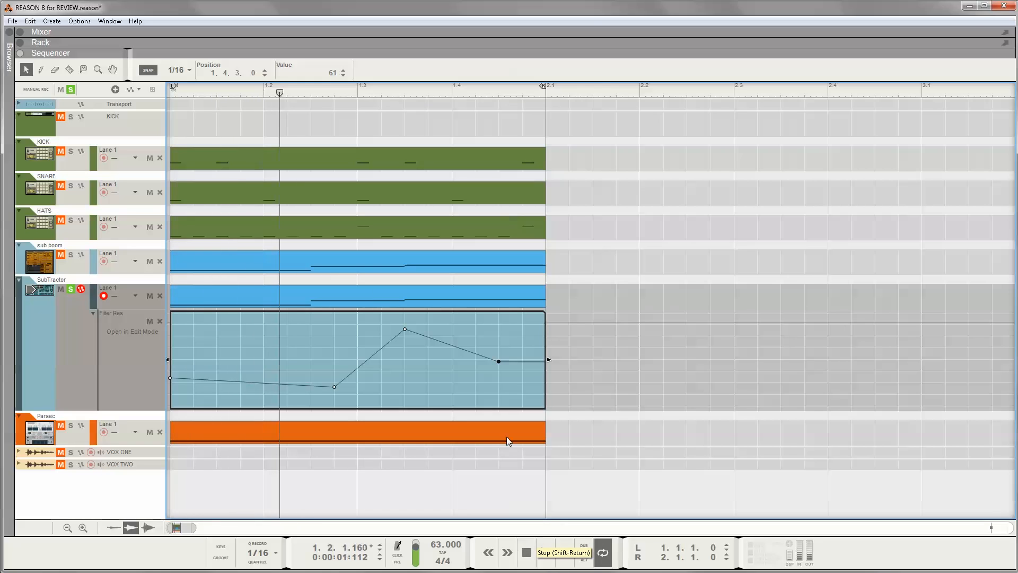
Lower the static value of the Filter Res lane in Edit Mode and return to the arrangement
{"action": "left_click", "coordinate": [116, 332]}
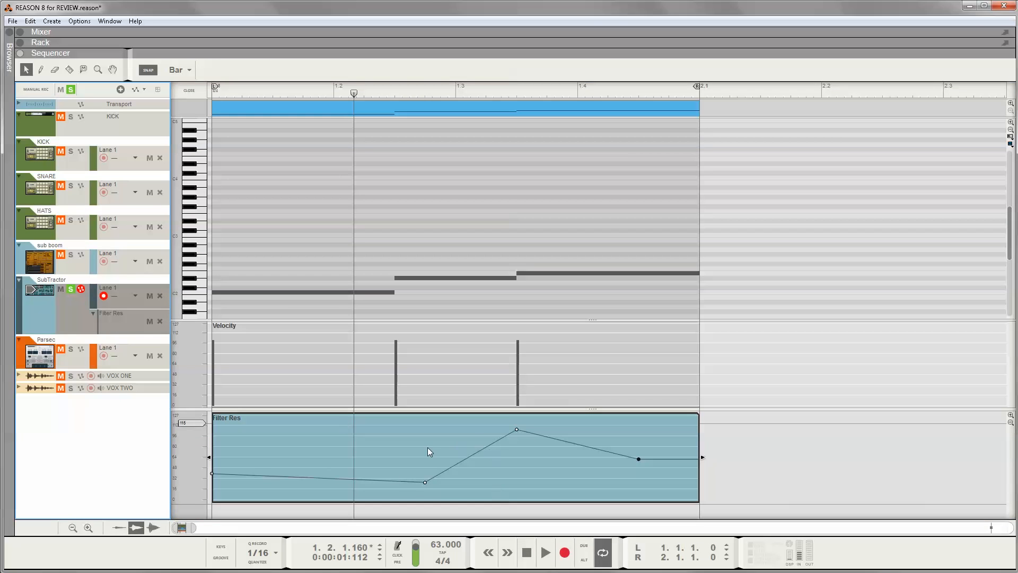
{"action": "left_click_drag", "start_coordinate": [187, 424], "coordinate": [201, 444]}
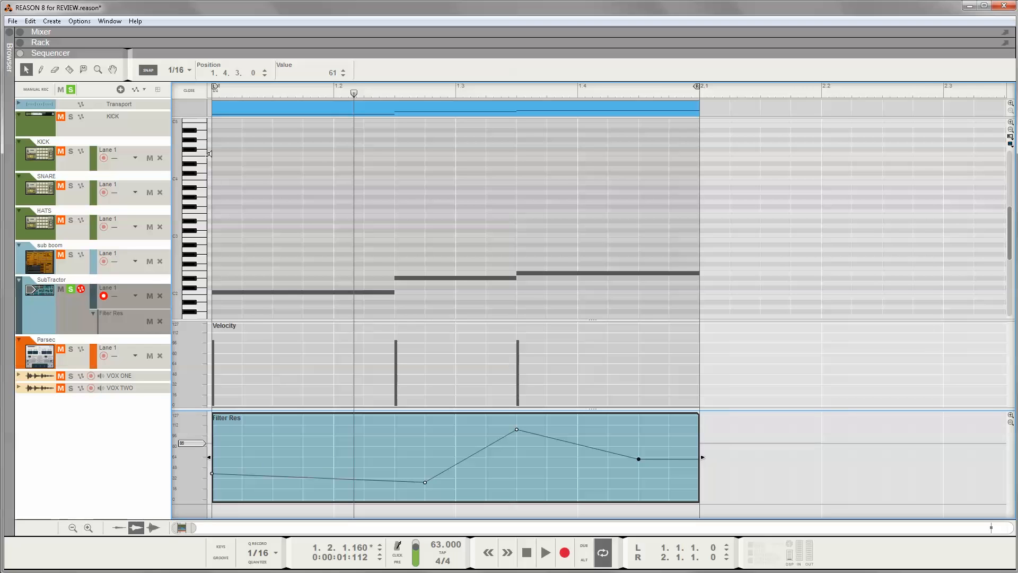
{"action": "left_click", "coordinate": [191, 91]}
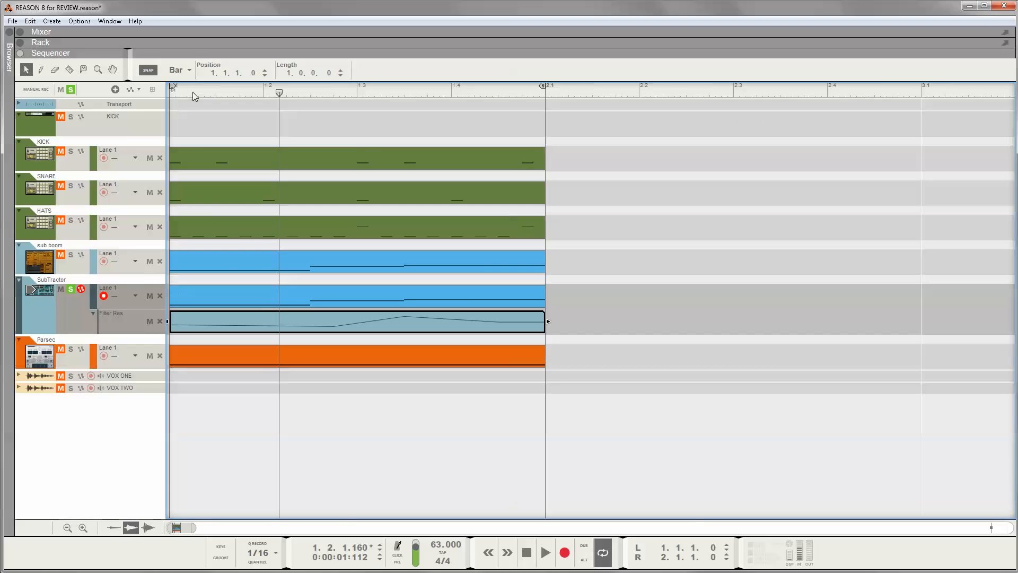
View the Filter Res clip inline and in Edit Mode, and take the SubTractor track out of solo in the arrangement
{"action": "double_click", "coordinate": [231, 325]}
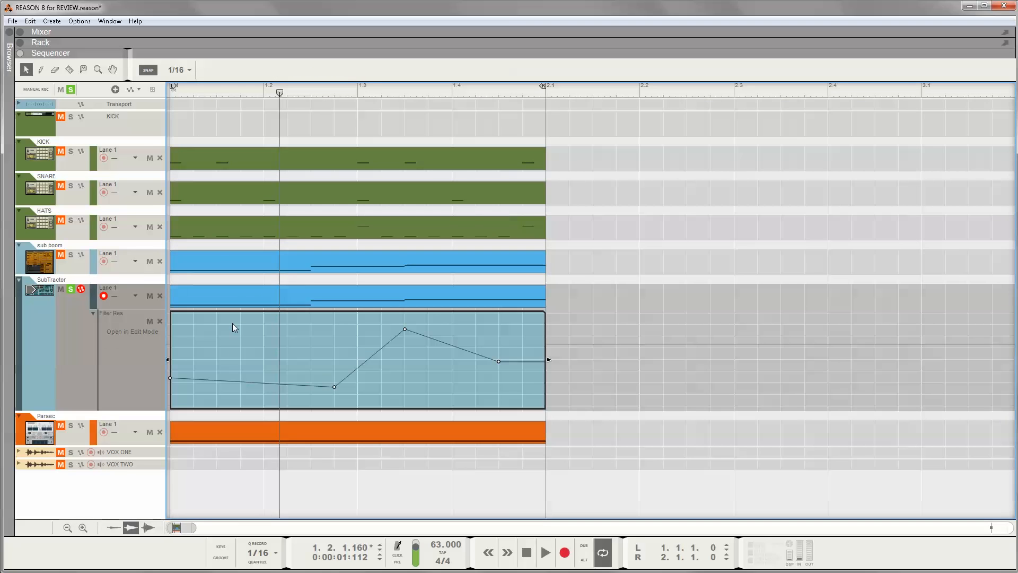
{"action": "left_click", "coordinate": [152, 332]}
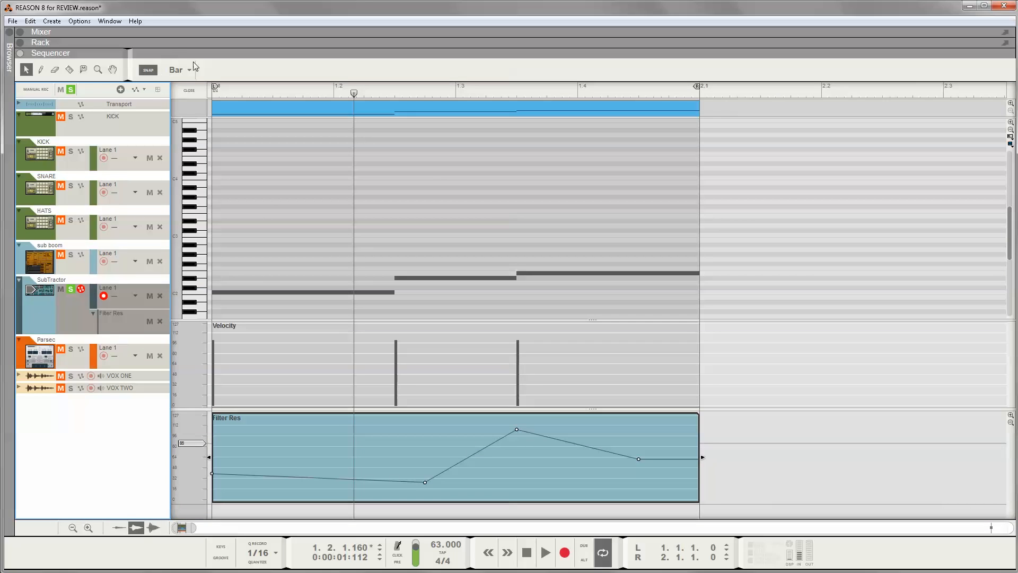
{"action": "left_click", "coordinate": [192, 91]}
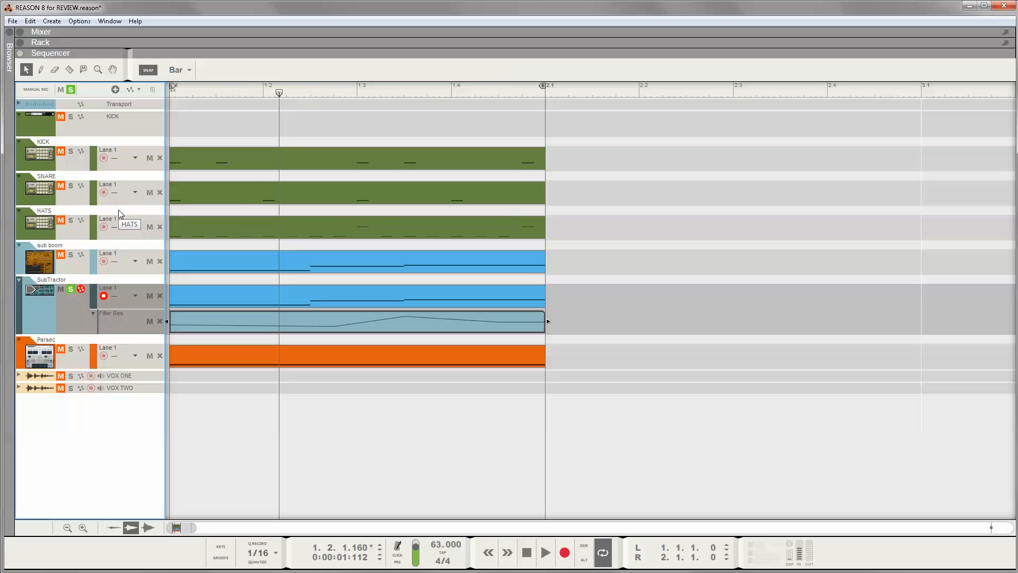
{"action": "left_click", "coordinate": [70, 289]}
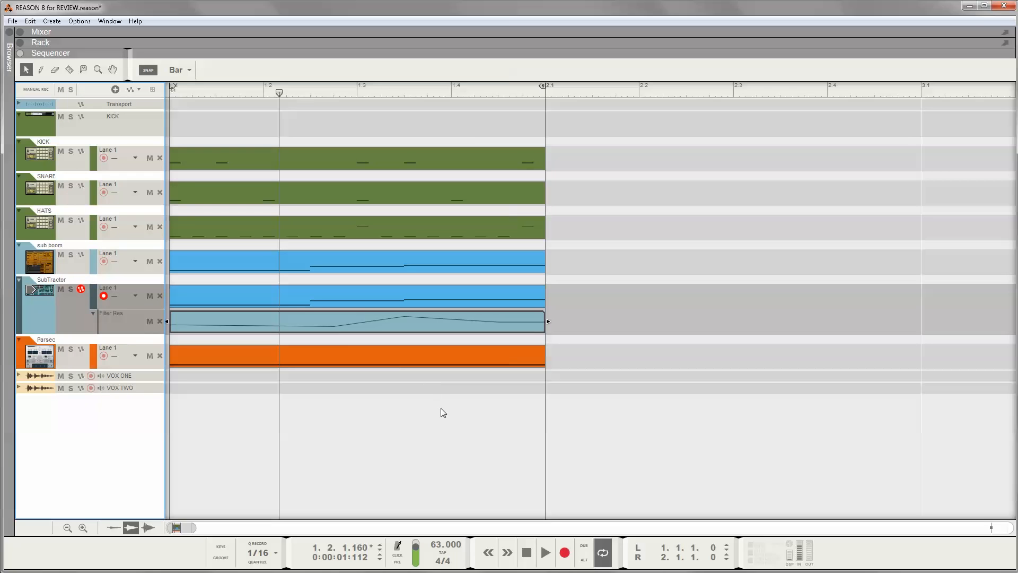
Review the editing commands and clip color choices offered for the Filter Res automation clip
{"action": "left_click", "coordinate": [429, 325]}
{"action": "right_click", "coordinate": [431, 328]}
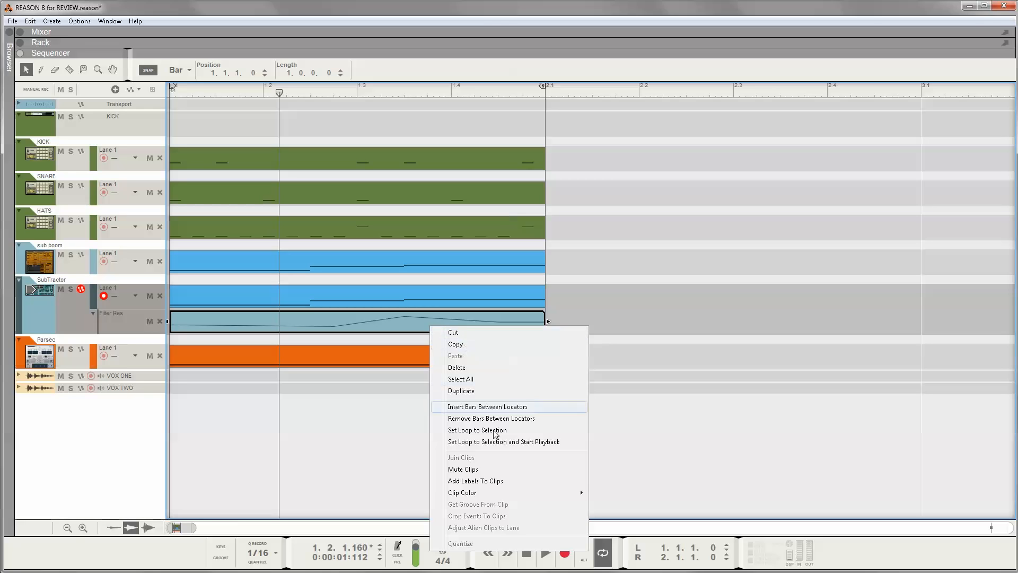
{"action": "mouse_move", "coordinate": [506, 498]}
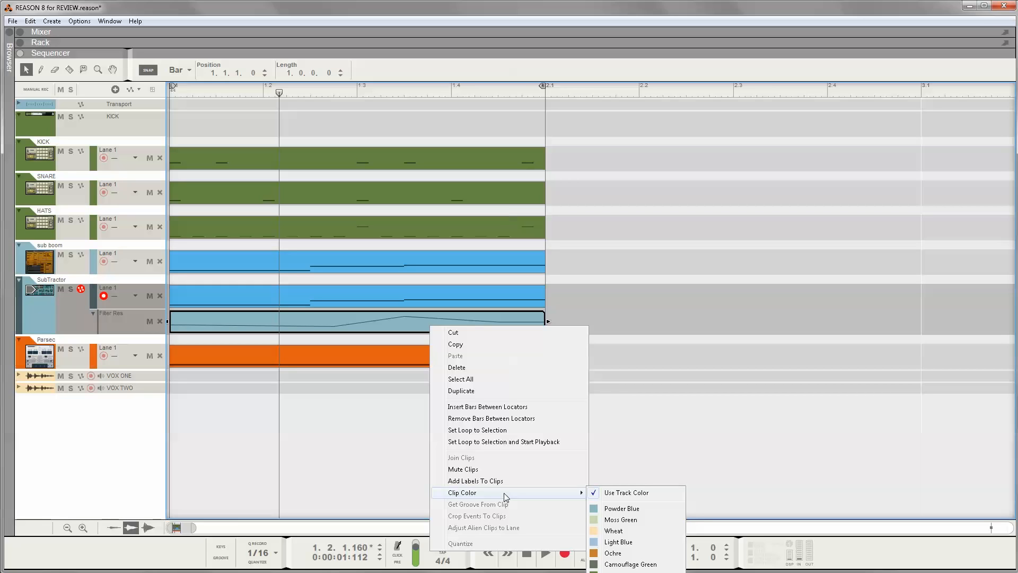
Quantize the off-grid F#2 note in the sub boom clip to 1/16 and return to the arrangement
{"action": "left_click", "coordinate": [442, 259]}
{"action": "right_click", "coordinate": [442, 260]}
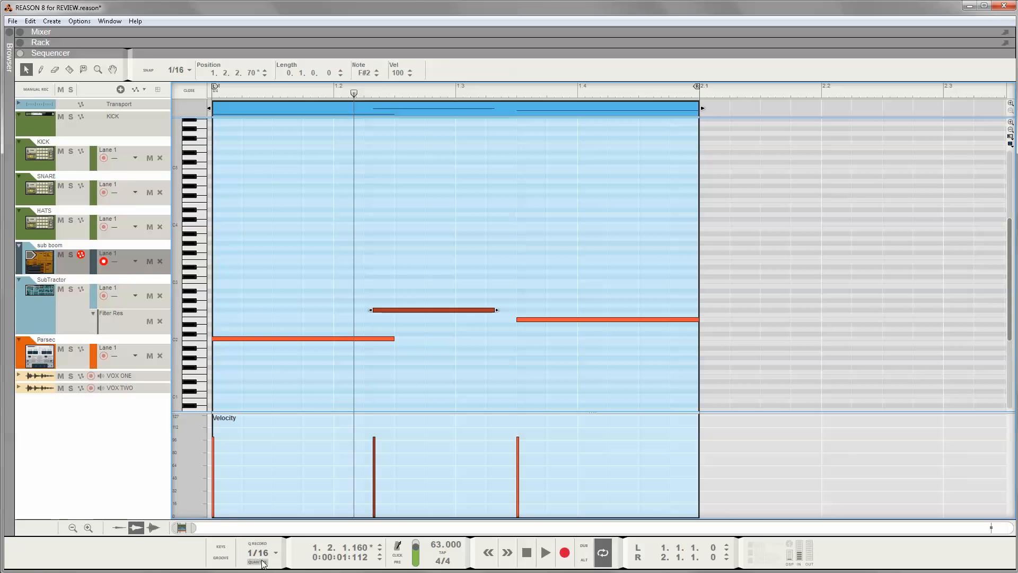
{"action": "left_click", "coordinate": [262, 562]}
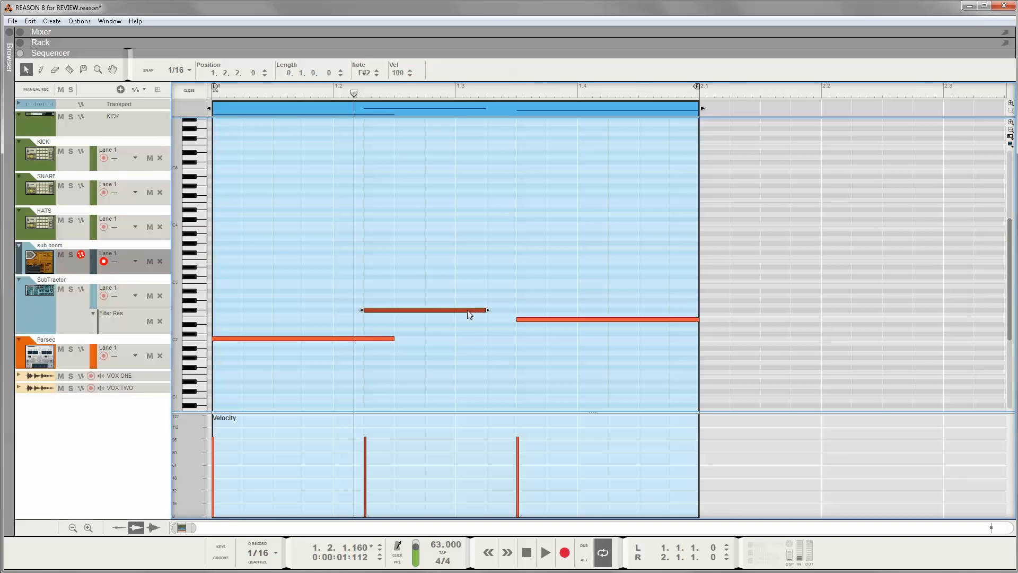
{"action": "key", "text": "ctrl+e"}
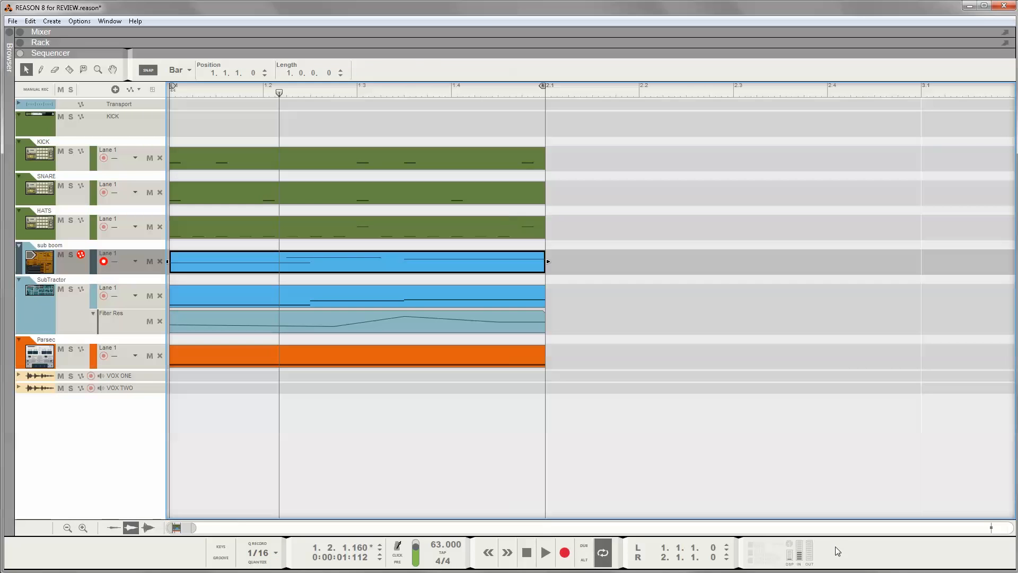
Show and hide the On-screen Piano Keys window several times, leaving it closed
{"action": "left_click", "coordinate": [221, 550]}
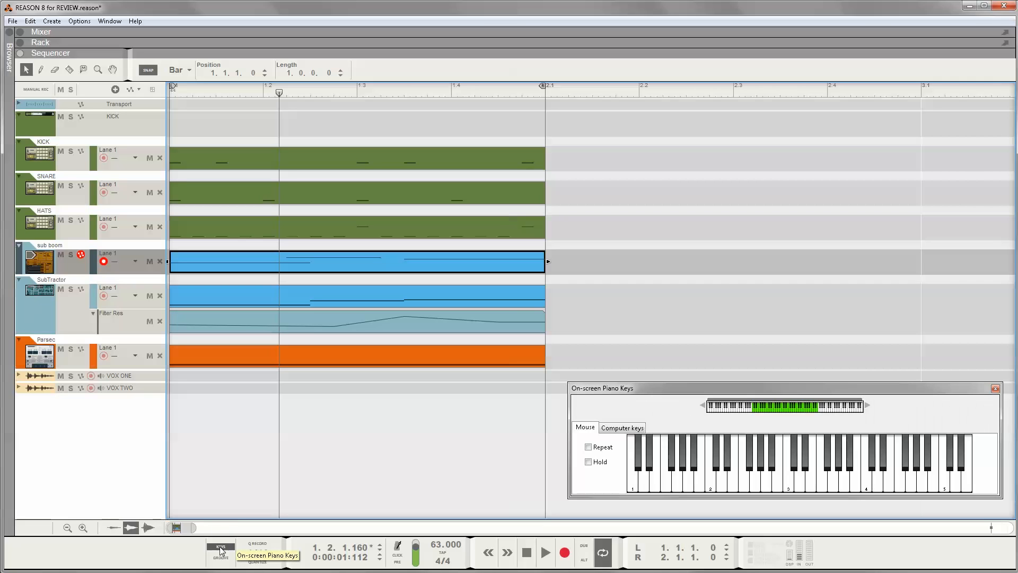
{"action": "left_click", "coordinate": [221, 549]}
{"action": "left_click", "coordinate": [220, 549]}
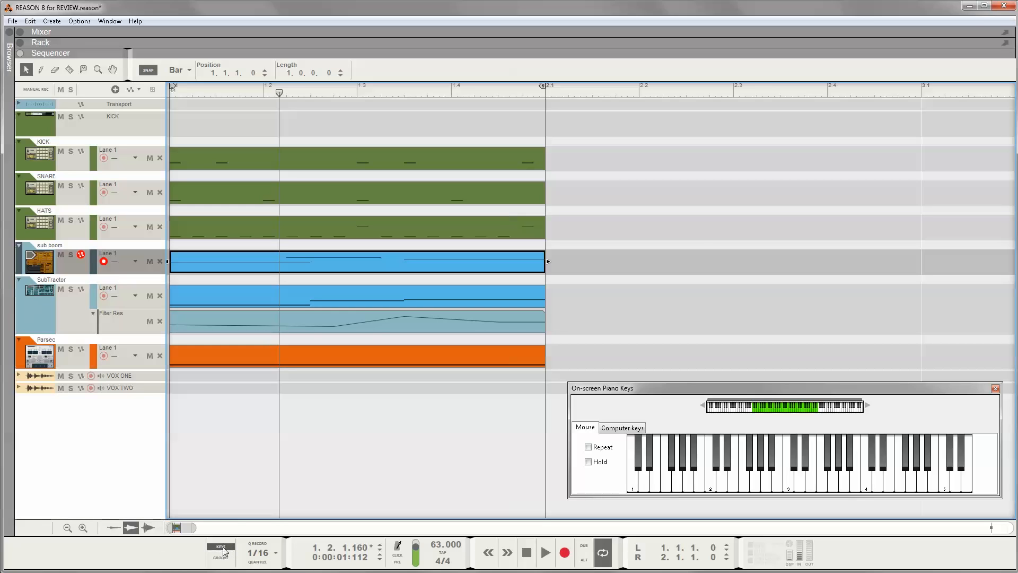
{"action": "left_click", "coordinate": [223, 548]}
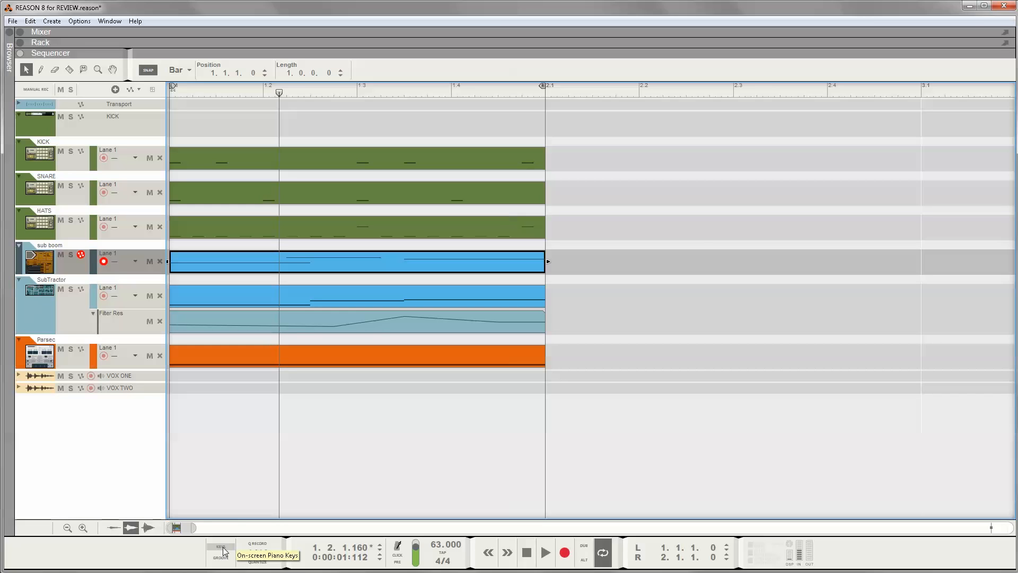
{"action": "left_click", "coordinate": [223, 548]}
{"action": "left_click", "coordinate": [223, 549]}
{"action": "left_click", "coordinate": [223, 548]}
{"action": "left_click", "coordinate": [224, 548]}
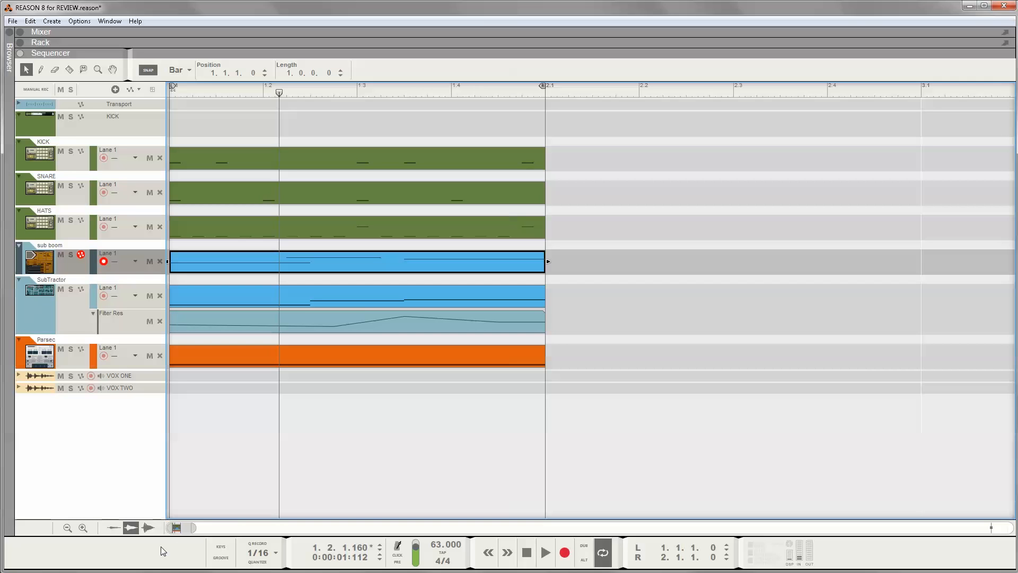
View the Recording Meter, close it, and look over the list of available windows
{"action": "left_click", "coordinate": [109, 20]}
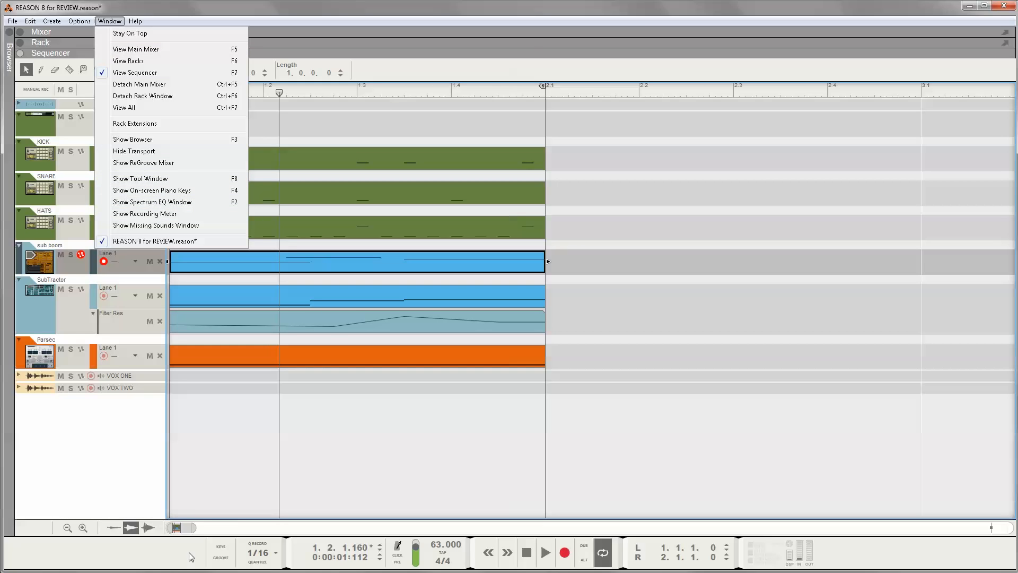
{"action": "left_click", "coordinate": [167, 214]}
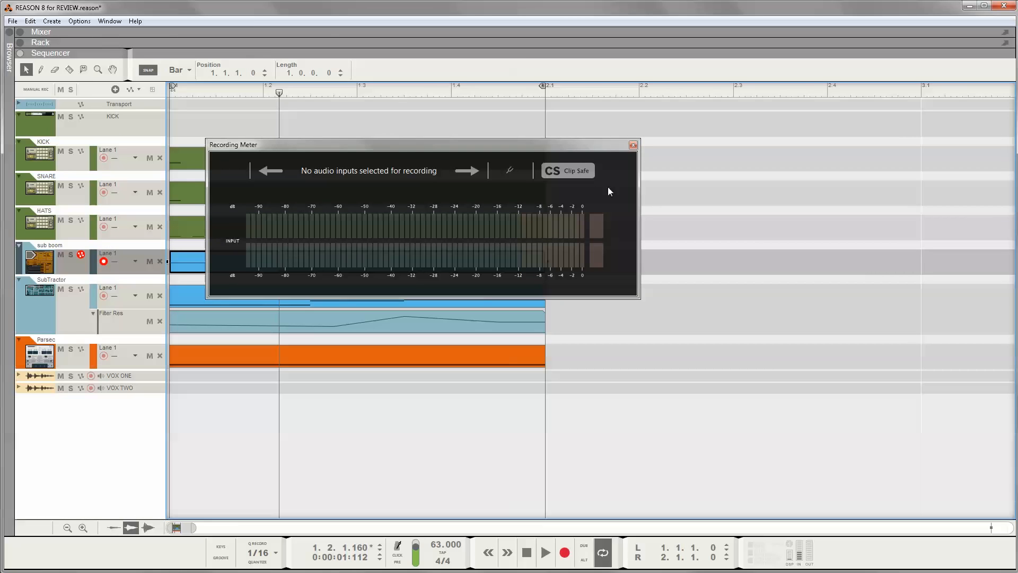
{"action": "left_click", "coordinate": [634, 146]}
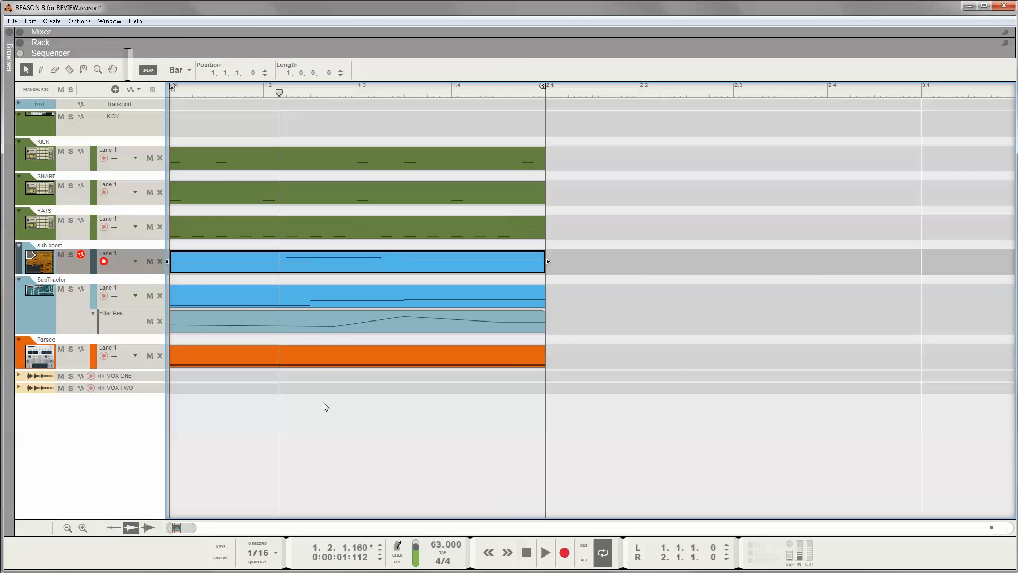
{"action": "left_click", "coordinate": [105, 22]}
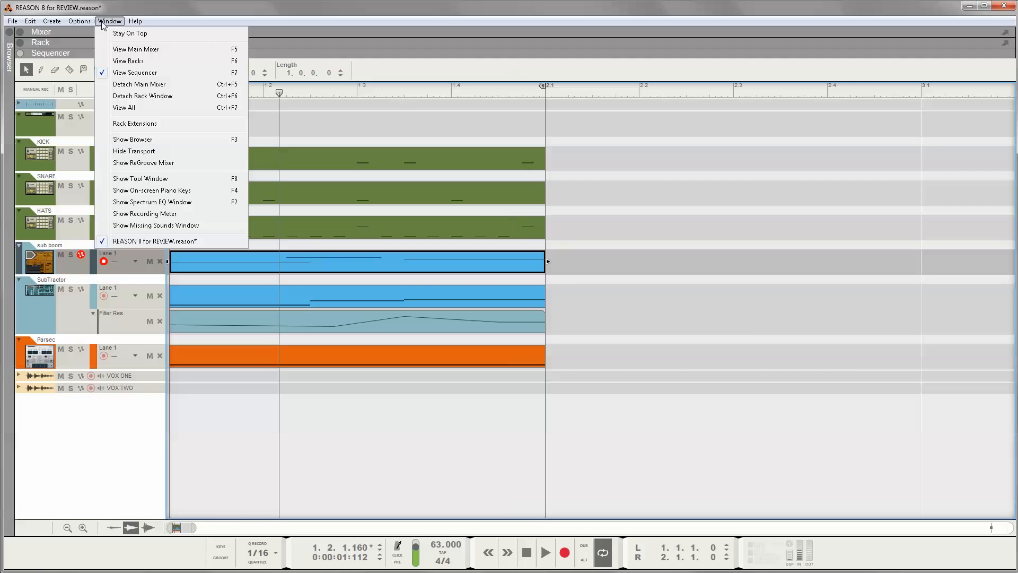
{"action": "left_click", "coordinate": [181, 546]}
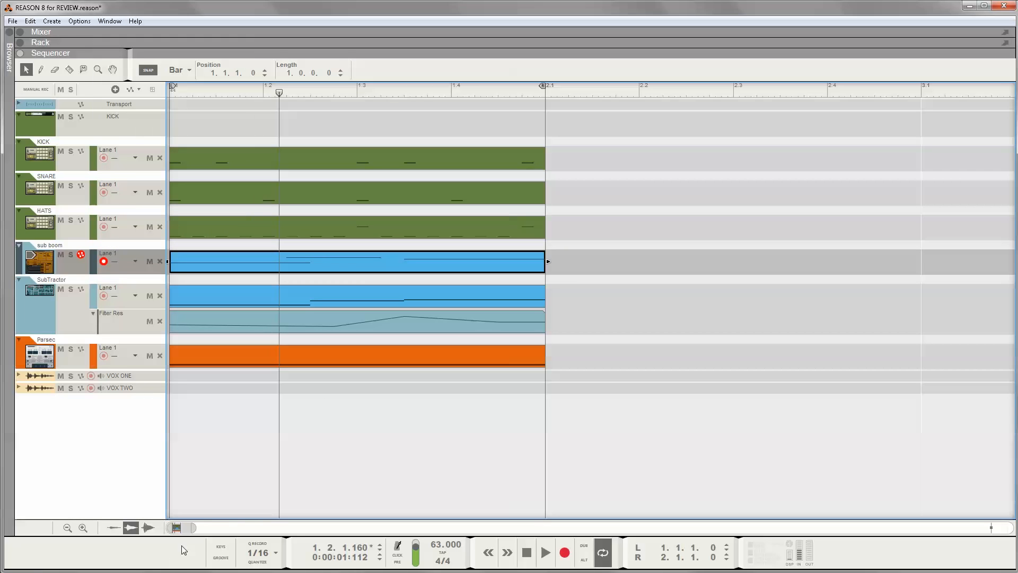
Show and hide the On-screen Piano Keys and the ReGroove Mixer, leaving both closed
{"action": "left_click", "coordinate": [221, 549]}
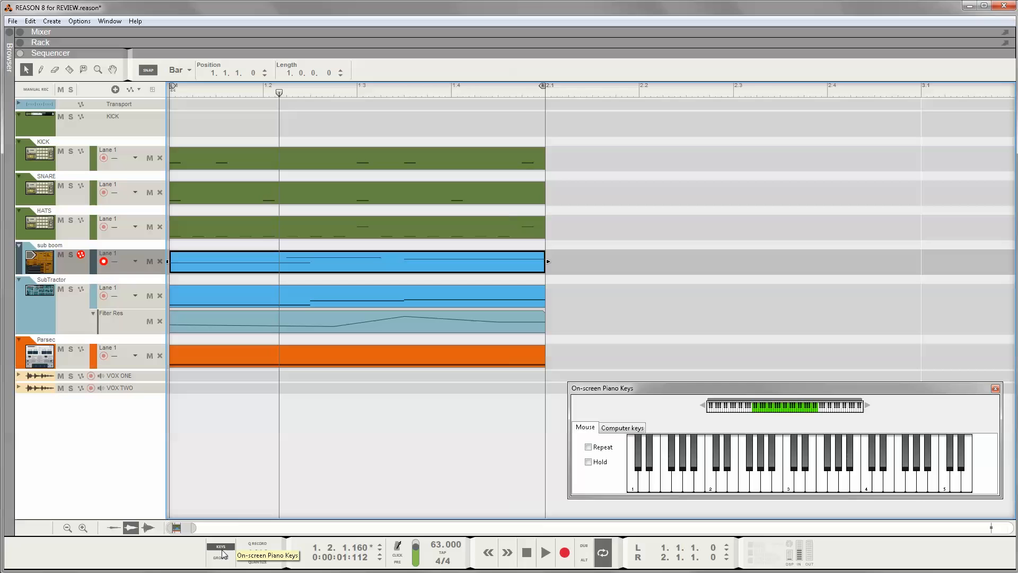
{"action": "left_click", "coordinate": [221, 549]}
{"action": "left_click", "coordinate": [222, 549]}
{"action": "left_click", "coordinate": [221, 549]}
{"action": "left_click", "coordinate": [220, 558]}
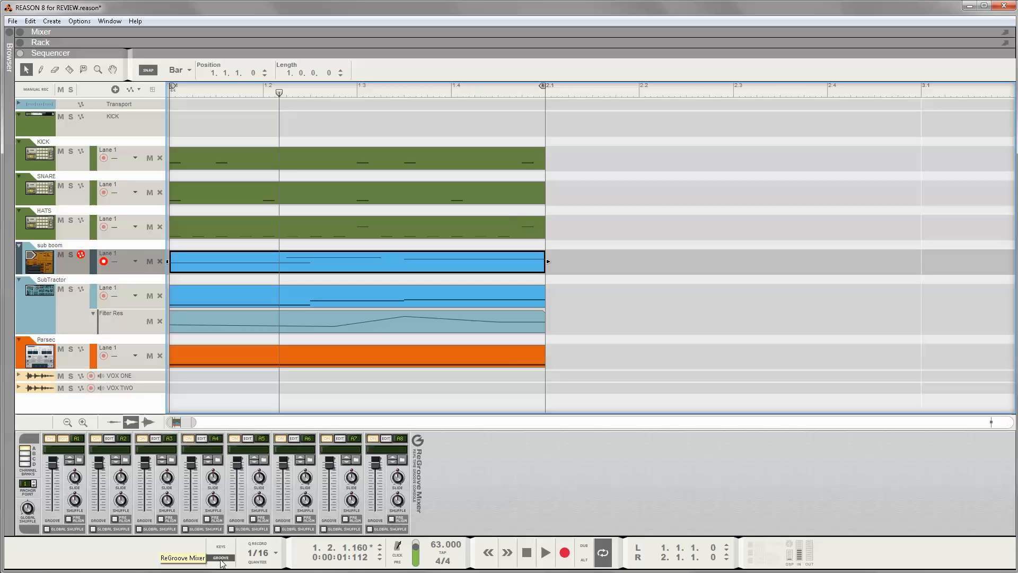
{"action": "left_click", "coordinate": [220, 558]}
{"action": "left_click", "coordinate": [221, 549]}
{"action": "left_click", "coordinate": [221, 549]}
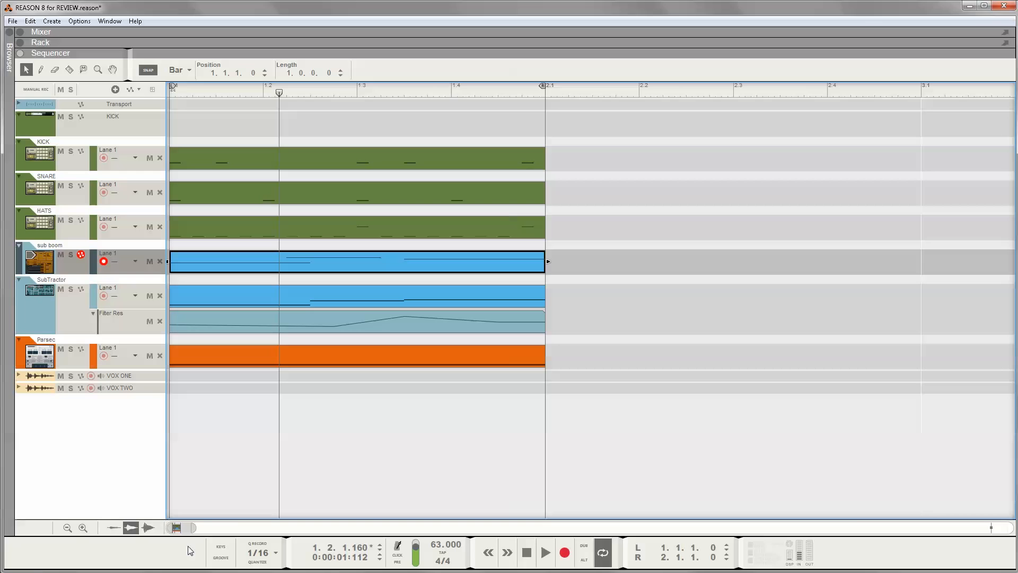
Open the Tool Window, move it clear of the clips to view its Quantize, Pitch and Note Velocity tools, and close it
{"action": "key", "text": "F8"}
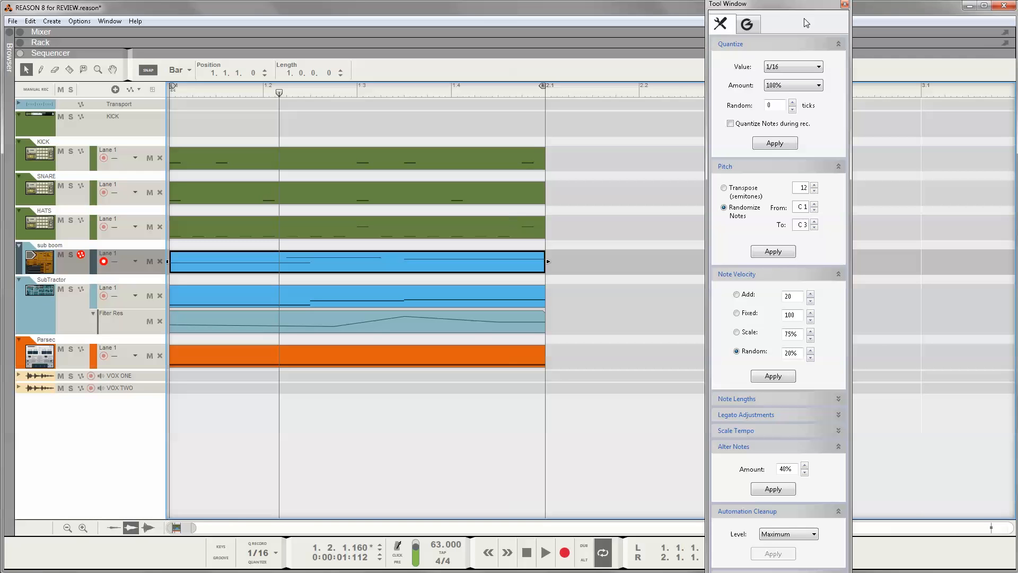
{"action": "left_click_drag", "start_coordinate": [805, 9], "coordinate": [874, 92]}
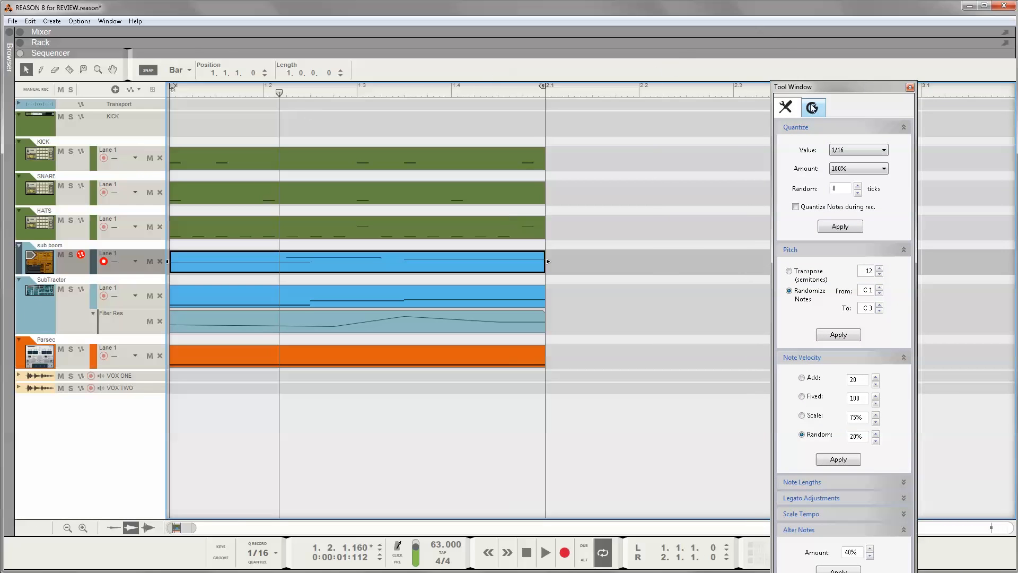
{"action": "left_click_drag", "start_coordinate": [780, 87], "coordinate": [874, 87]}
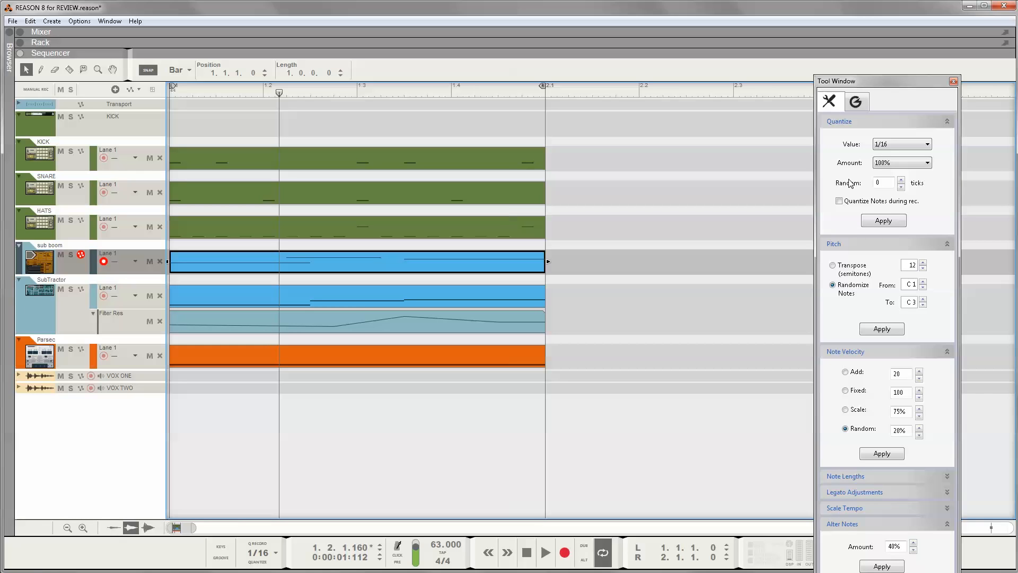
{"action": "left_click", "coordinate": [953, 82]}
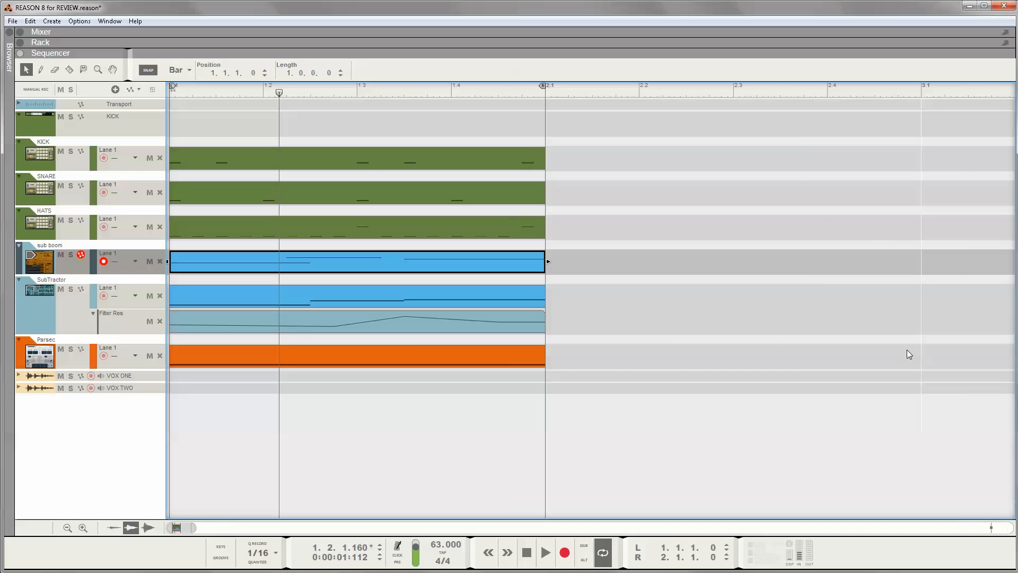
Show and hide the On-screen Piano Keys, and open the ReGroove Mixer below the arrangement
{"action": "left_click", "coordinate": [225, 551]}
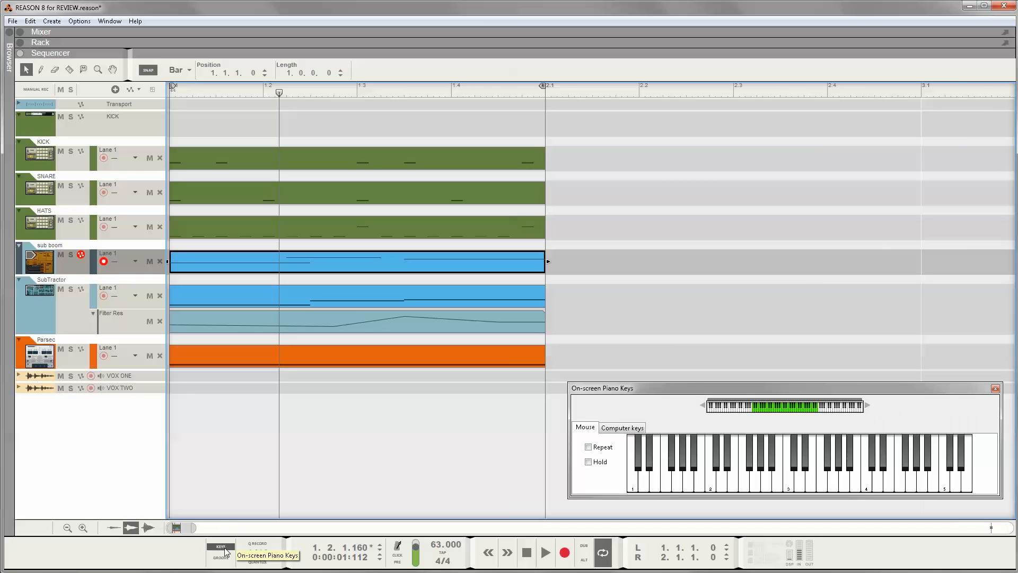
{"action": "left_click", "coordinate": [225, 551]}
{"action": "left_click", "coordinate": [221, 558]}
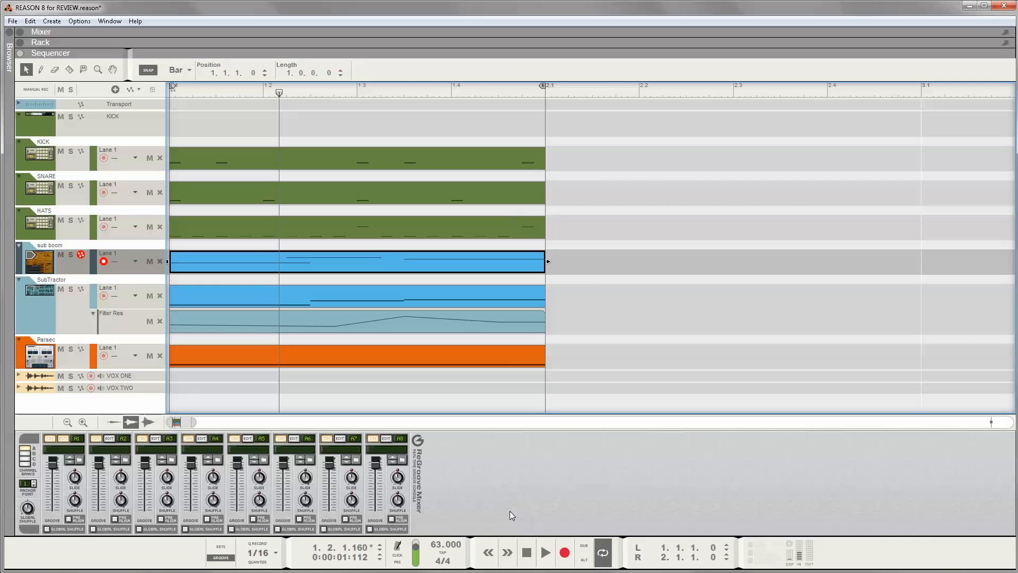
{"action": "mouse_move", "coordinate": [376, 467]}
Open the Tool Window beside the clips, compare its sequencer tools with the Groove settings, and close it
{"action": "key", "text": "F8"}
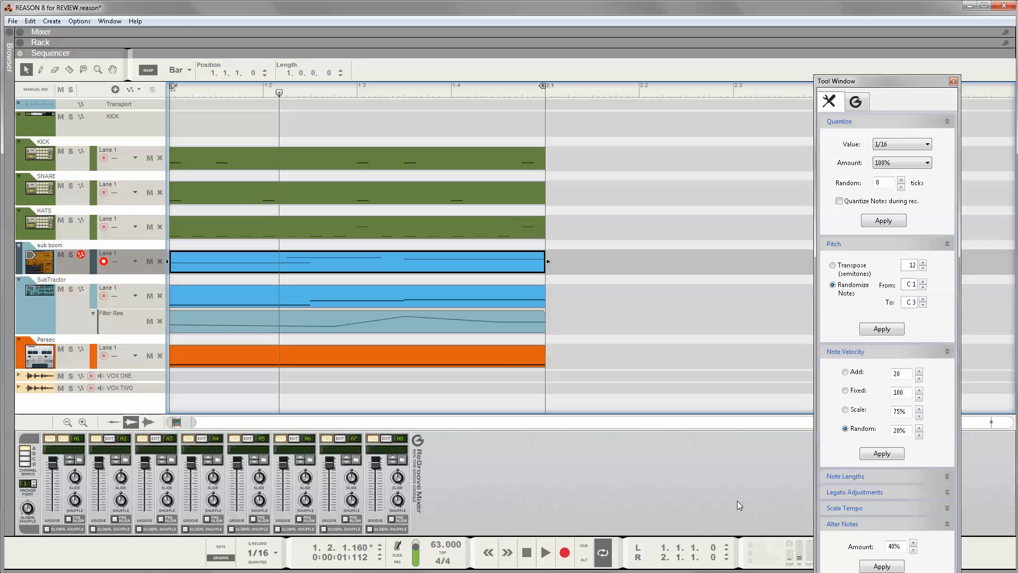
{"action": "left_click_drag", "start_coordinate": [895, 82], "coordinate": [862, 44]}
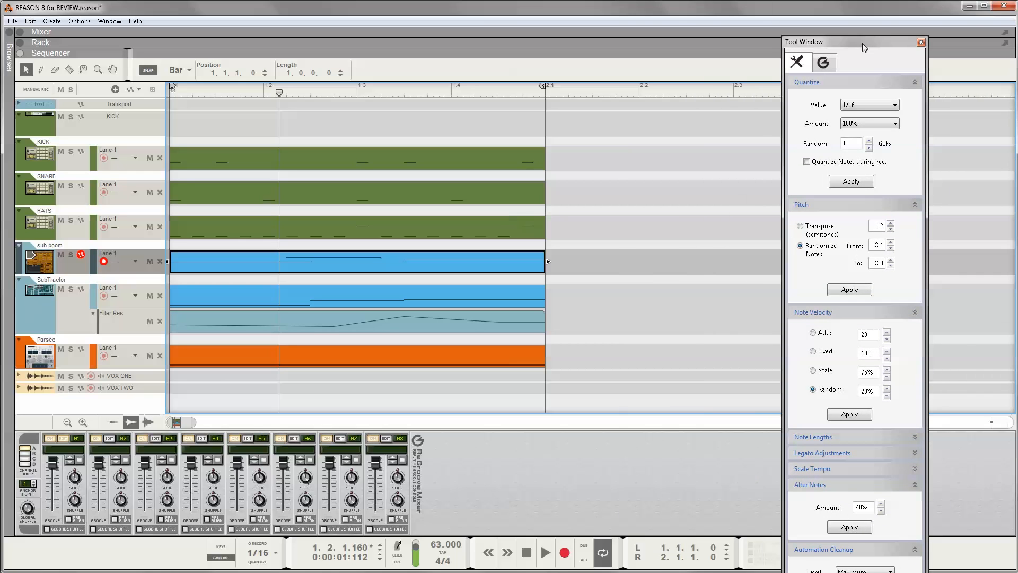
{"action": "left_click", "coordinate": [823, 62]}
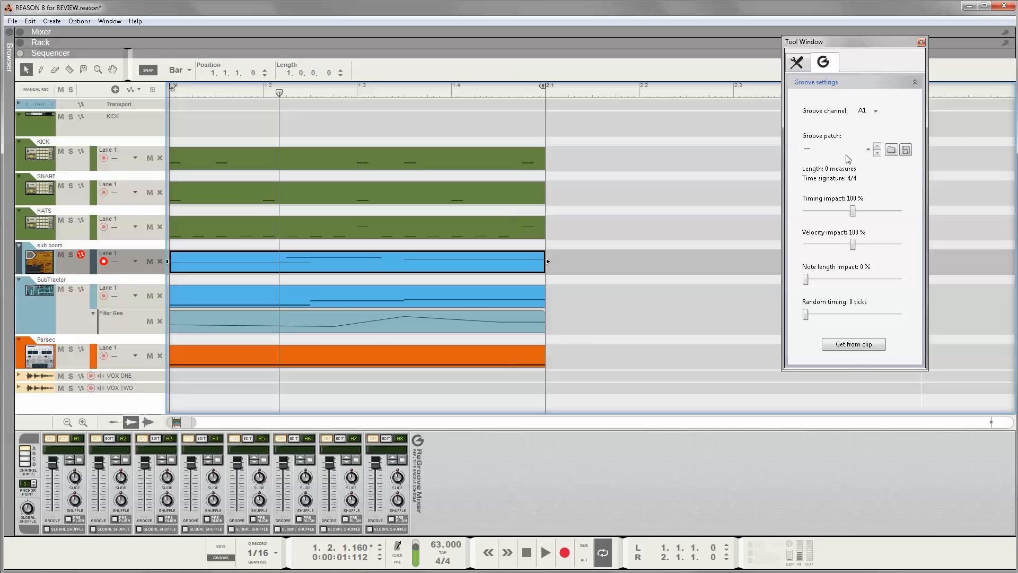
{"action": "left_click", "coordinate": [796, 62]}
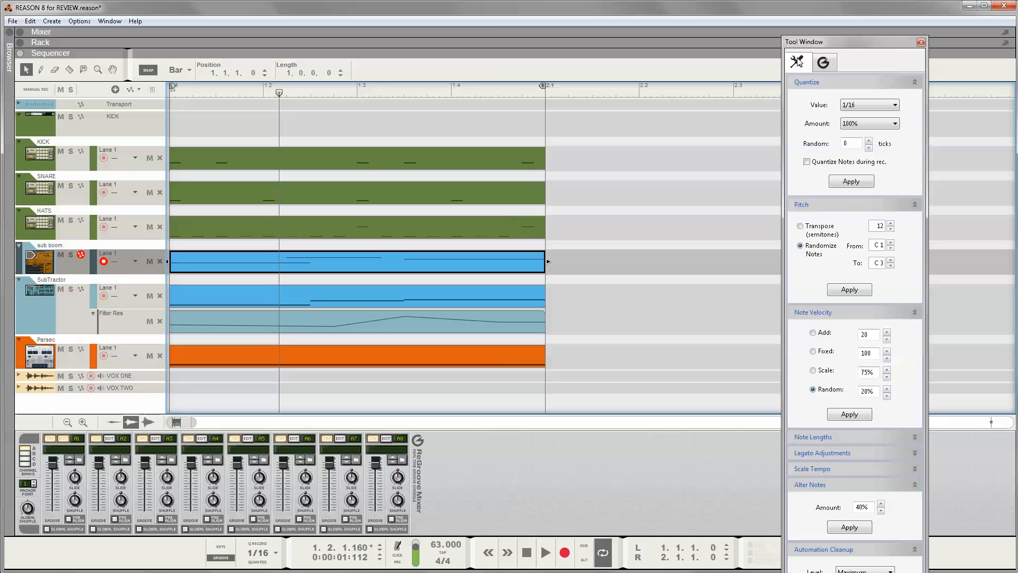
{"action": "left_click", "coordinate": [824, 63]}
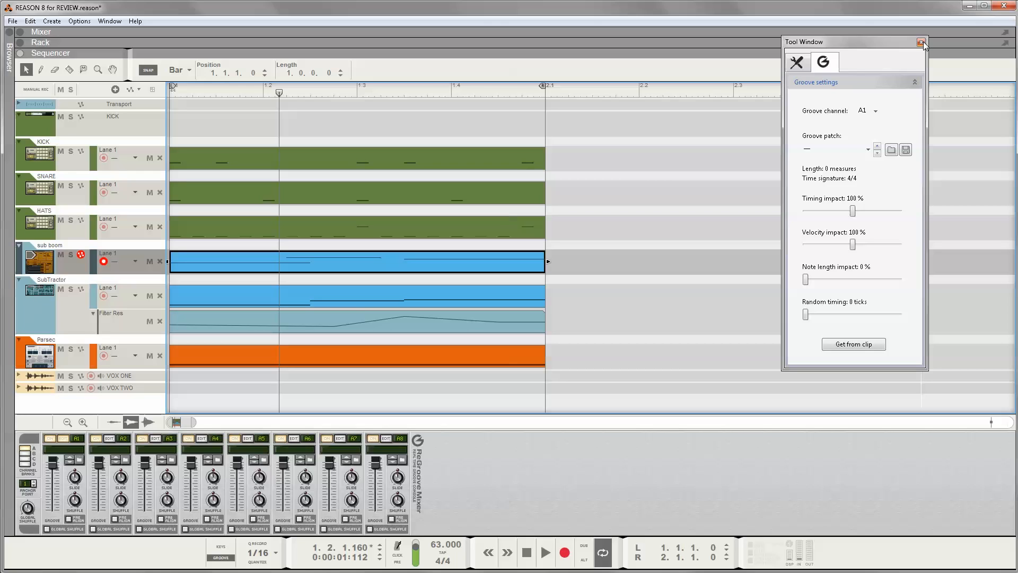
{"action": "left_click", "coordinate": [795, 64]}
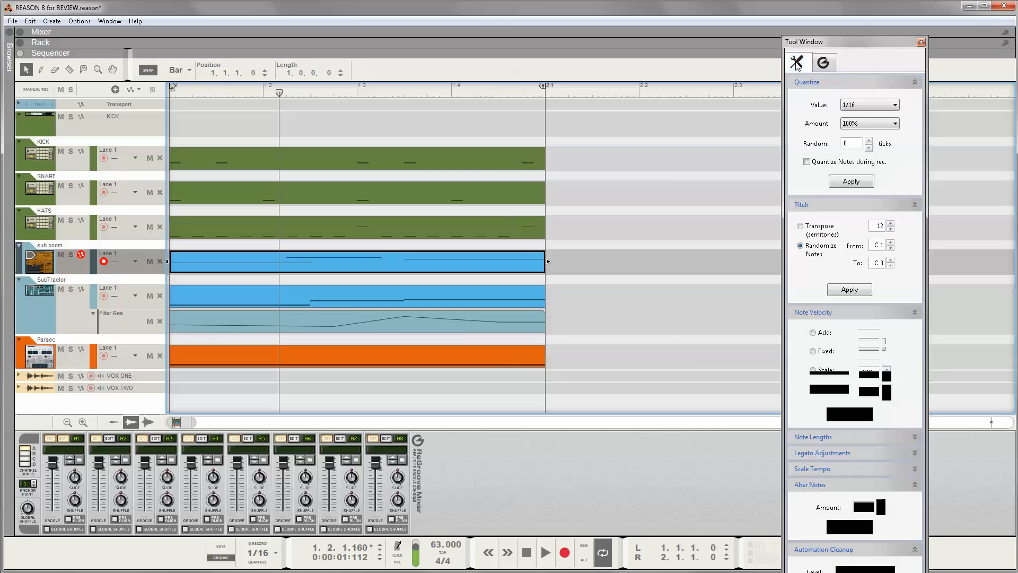
{"action": "left_click", "coordinate": [921, 44]}
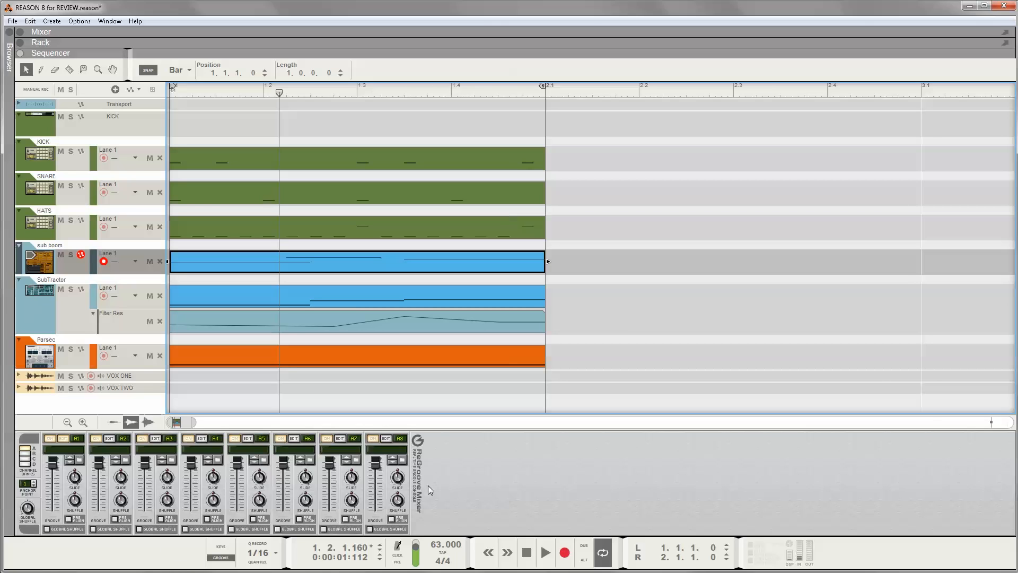
Open the Tool Window and the browser, and move the Tool Window higher so more of its tools fit
{"action": "key", "text": "F8"}
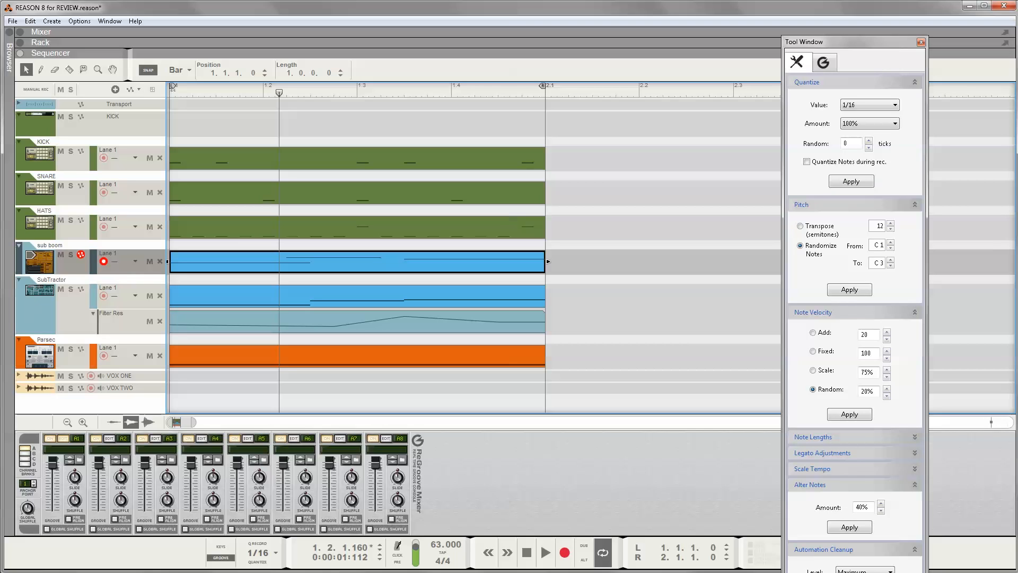
{"action": "left_click", "coordinate": [10, 91]}
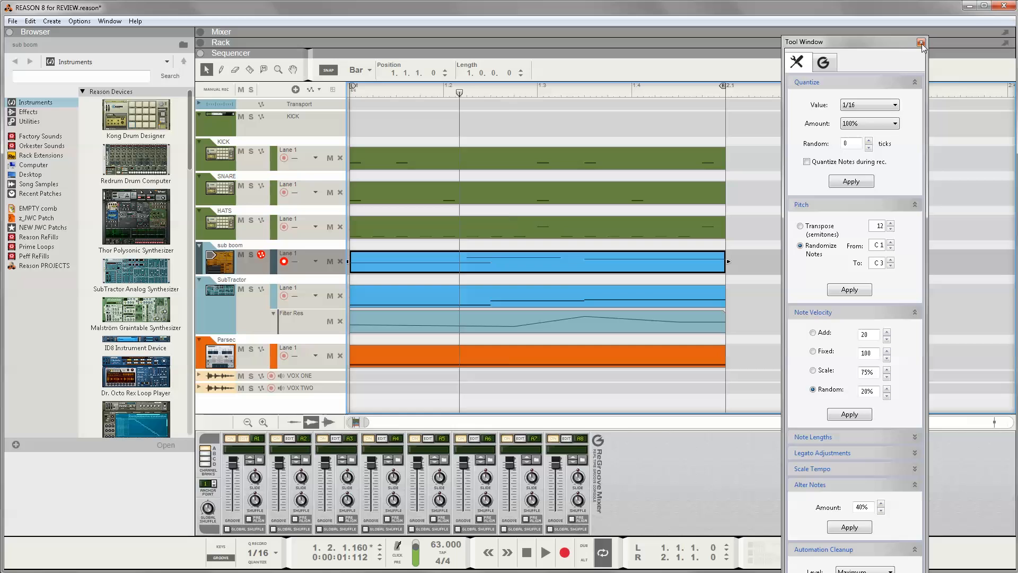
{"action": "left_click_drag", "start_coordinate": [920, 44], "coordinate": [905, 12]}
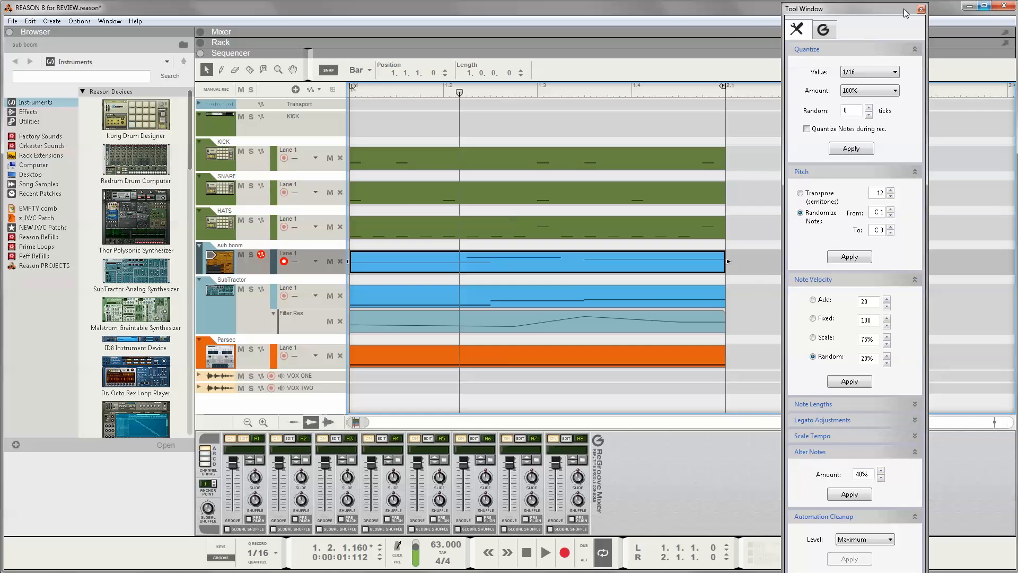
View the Groove settings and the sequencer tools in the Tool Window, and close the window
{"action": "left_click", "coordinate": [834, 30]}
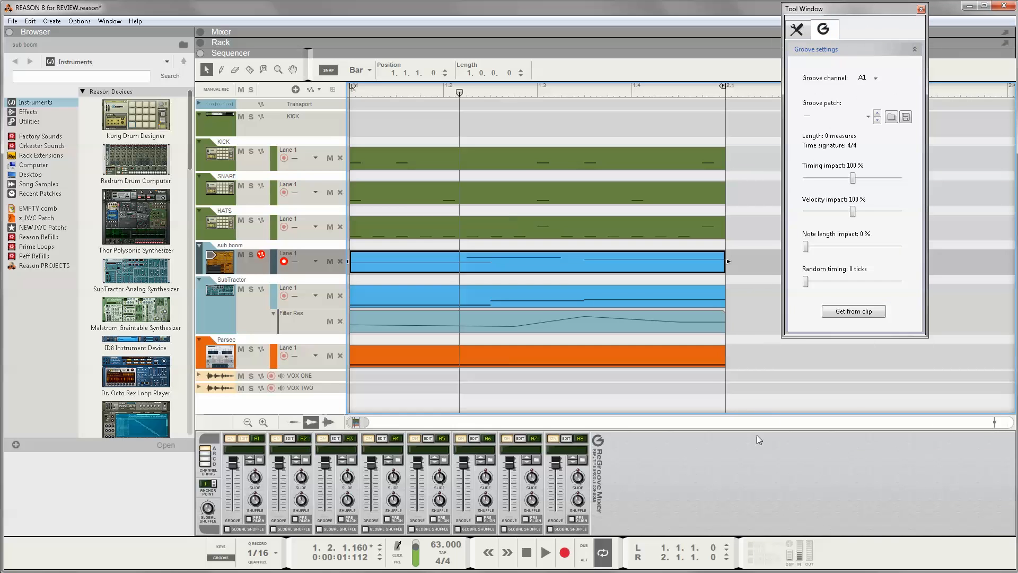
{"action": "left_click", "coordinate": [804, 34]}
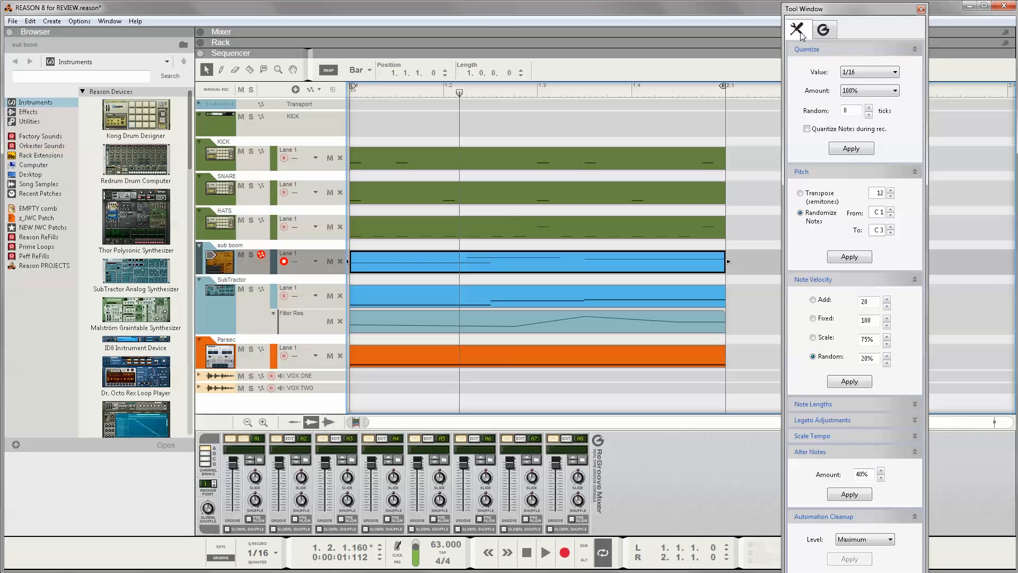
{"action": "left_click", "coordinate": [920, 9]}
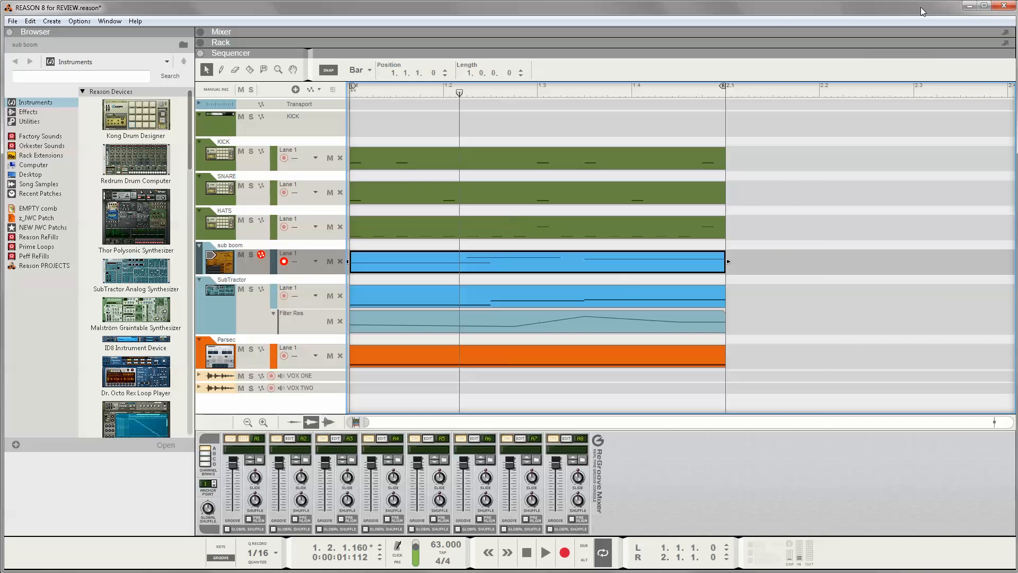
Show and hide the Tool Window repeatedly, leaving it closed
{"action": "key", "text": "F8"}
{"action": "key", "text": "F8"}
{"action": "key", "text": "F8"}
{"action": "key", "text": "F8"}
{"action": "key", "text": "F8"}
{"action": "key", "text": "F8"}
{"action": "key", "text": "F8"}
{"action": "key", "text": "F8"}
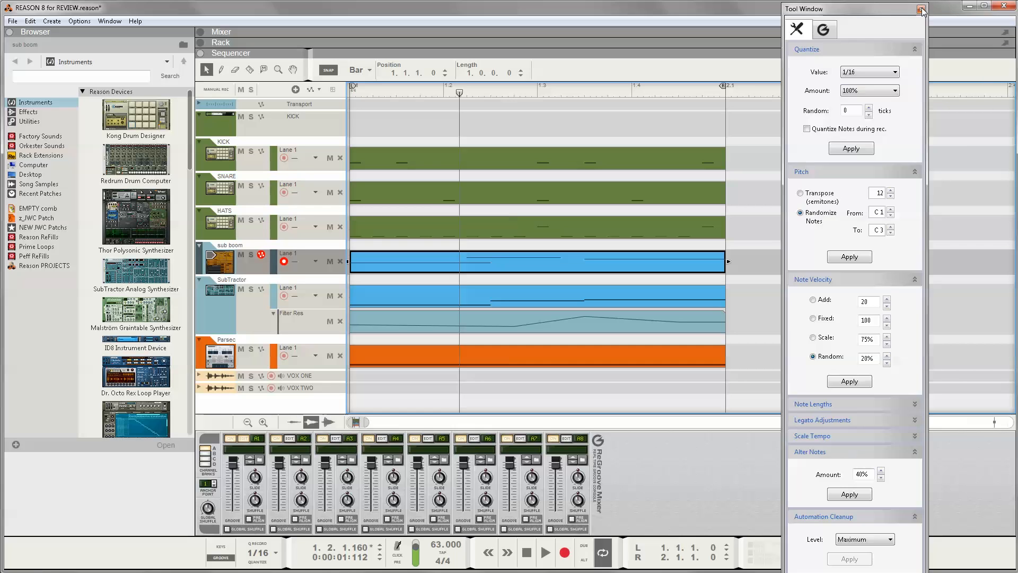
{"action": "key", "text": "F8"}
{"action": "key", "text": "F8"}
{"action": "key", "text": "F8"}
{"action": "key", "text": "F8"}
{"action": "key", "text": "F8"}
{"action": "key", "text": "F8"}
{"action": "key", "text": "F8"}
{"action": "key", "text": "F8"}
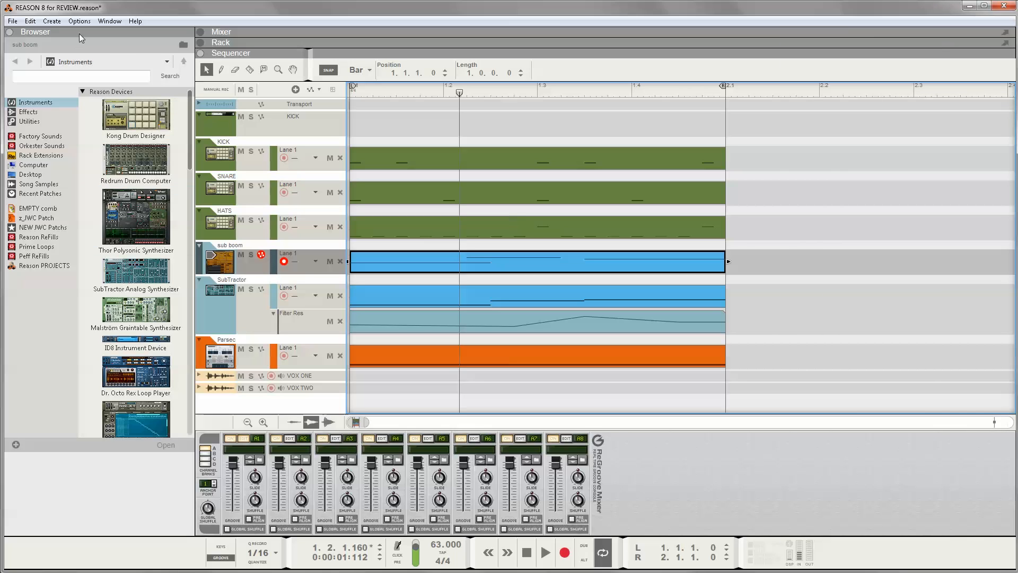
View the Effects devices and the Utilities devices in the browser
{"action": "left_click", "coordinate": [30, 113]}
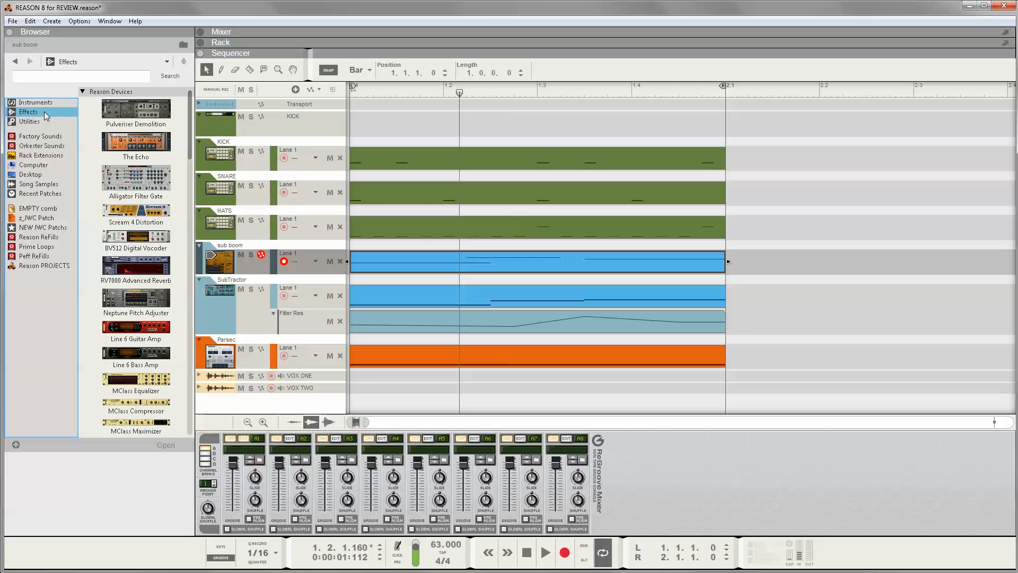
{"action": "left_click_drag", "start_coordinate": [189, 112], "coordinate": [58, 127]}
{"action": "left_click", "coordinate": [36, 122]}
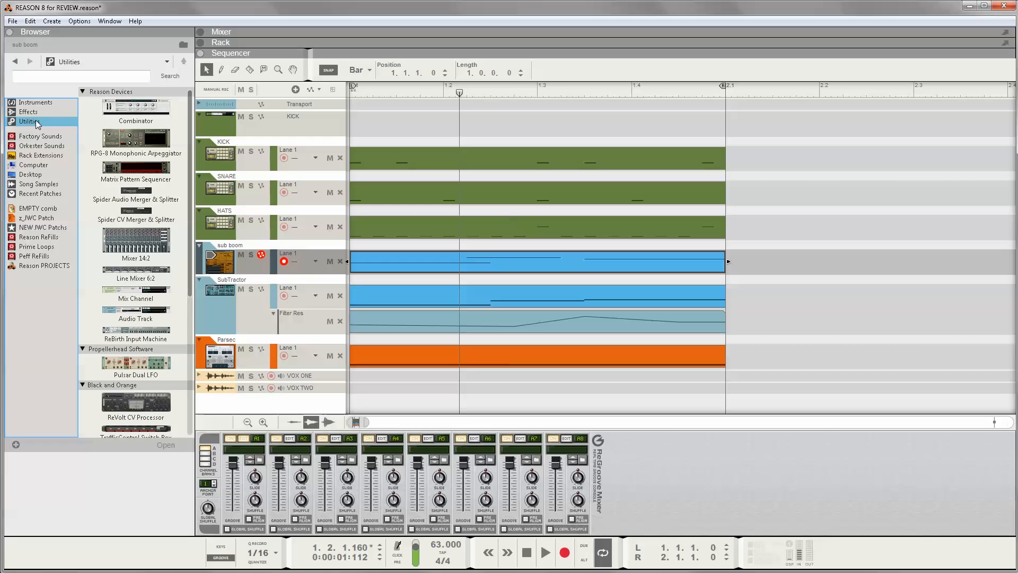
Add a Matrix Pattern Sequencer, a Mixer 14:2 and a Pulsar Dual LFO to the rack from the browser's Utilities devices
{"action": "left_click", "coordinate": [41, 137]}
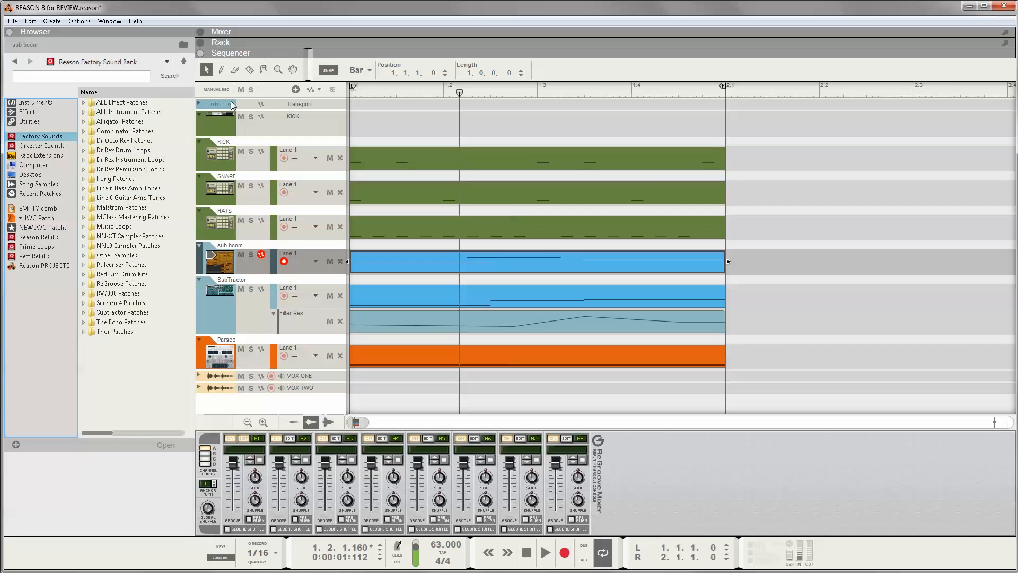
{"action": "left_click", "coordinate": [29, 121]}
{"action": "left_click_drag", "start_coordinate": [135, 168], "coordinate": [756, 173]}
{"action": "left_click_drag", "start_coordinate": [136, 242], "coordinate": [430, 270]}
{"action": "left_click_drag", "start_coordinate": [143, 359], "coordinate": [606, 268]}
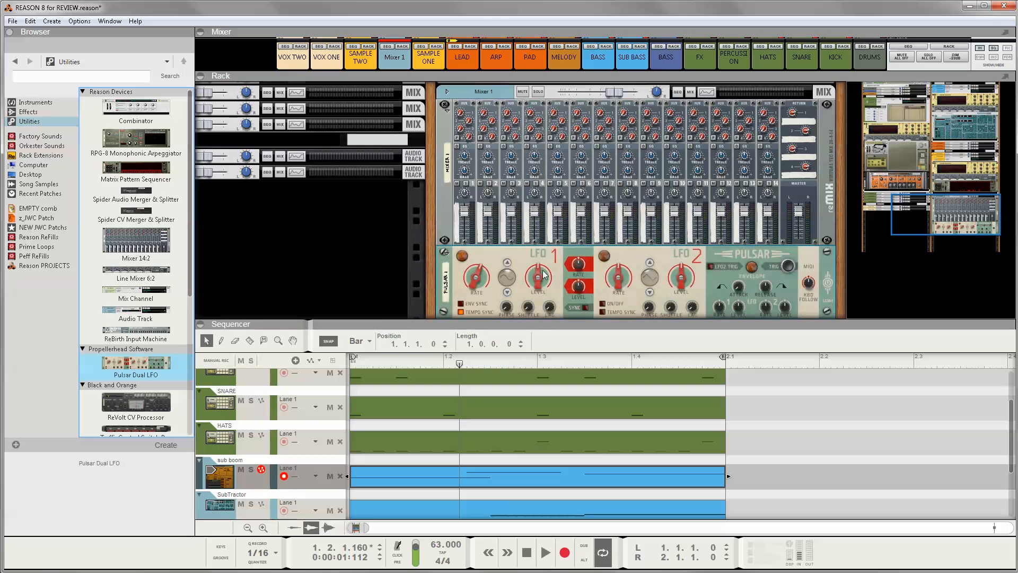
View the rear of the rack around the Pulsar, the mixer and the Matrix, and return to the front view
{"action": "key", "text": "Tab"}
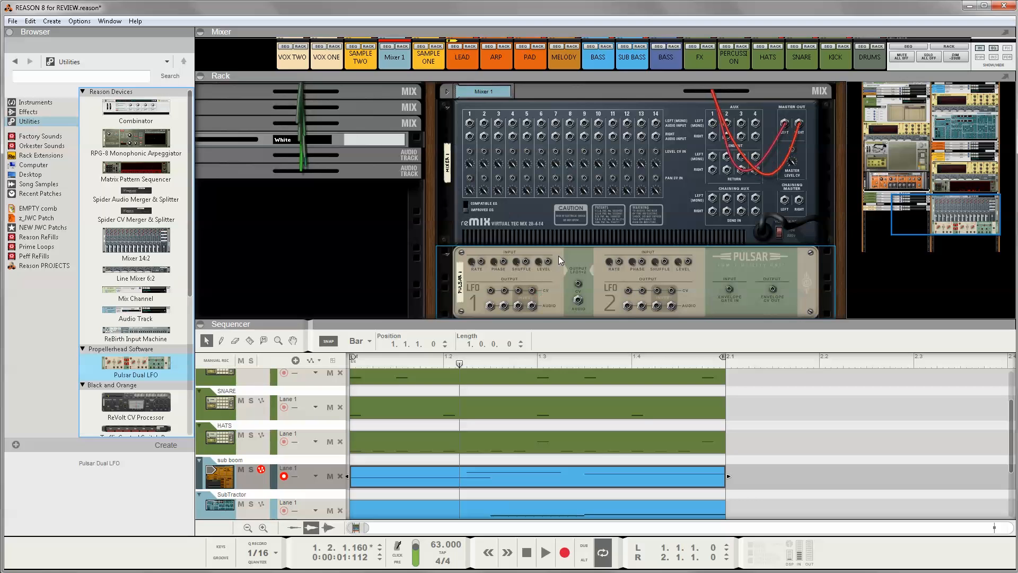
{"action": "scroll", "coordinate": [405, 205], "scroll_direction": "up", "scroll_amount": 5}
{"action": "scroll", "coordinate": [468, 179], "scroll_direction": "down", "scroll_amount": 5}
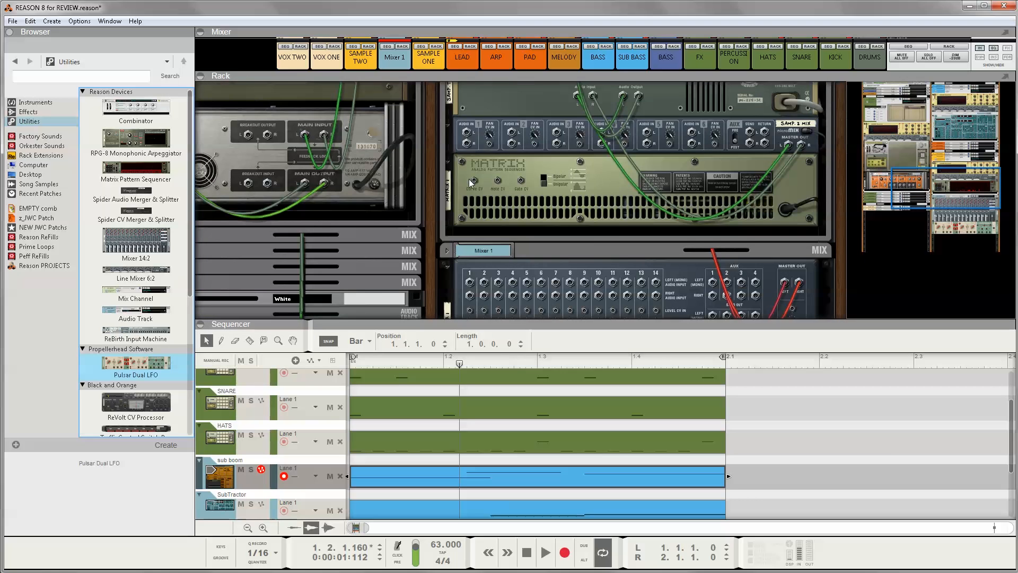
{"action": "key", "text": "Tab"}
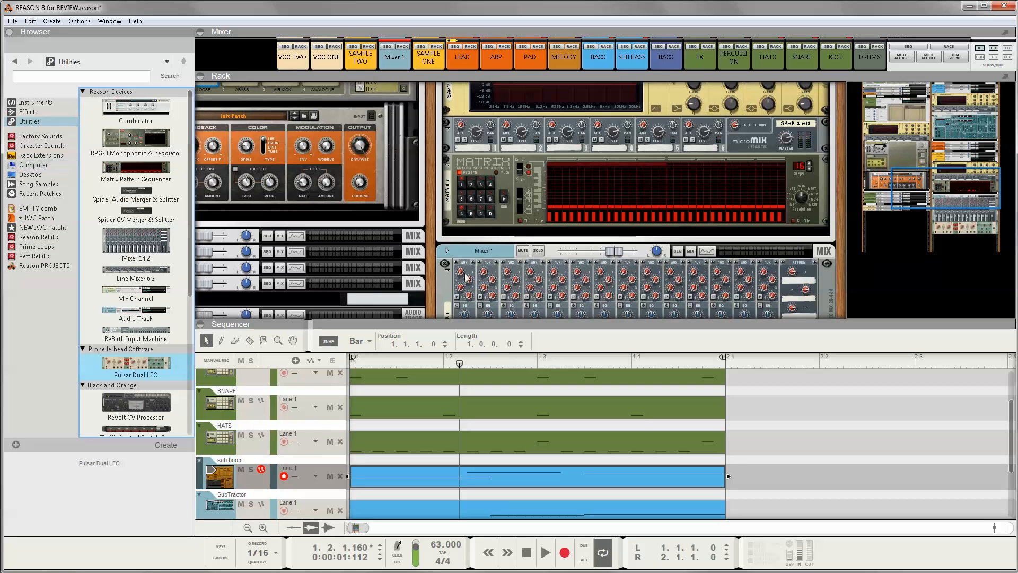
{"action": "scroll", "coordinate": [476, 266], "scroll_direction": "down", "scroll_amount": 3}
Audition the song sample Hh_Blaxpo_TSB.aiff in the sample editor, cancel the edit, and import the sample into the sequencer
{"action": "left_click", "coordinate": [38, 184]}
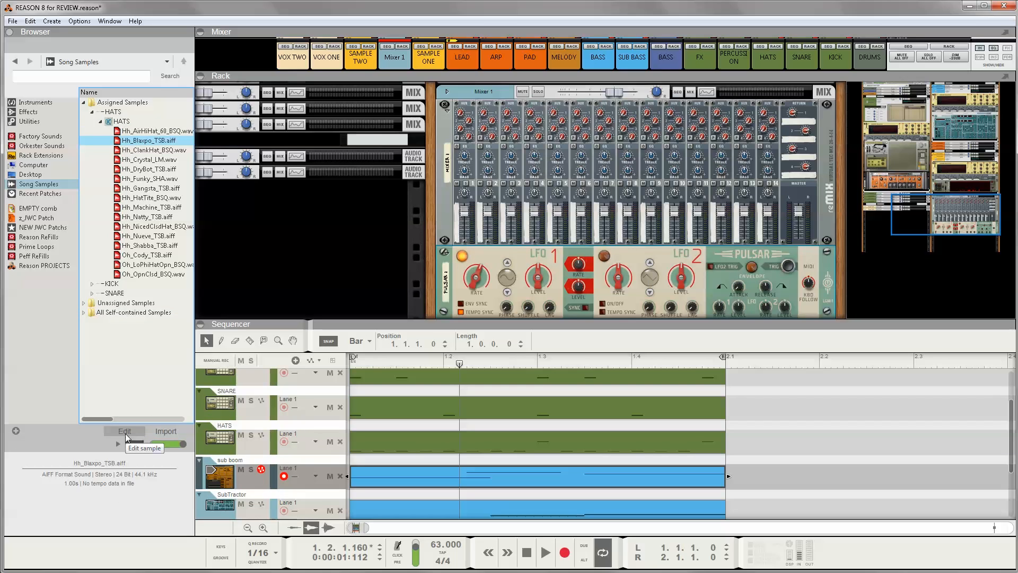
{"action": "left_click", "coordinate": [125, 432]}
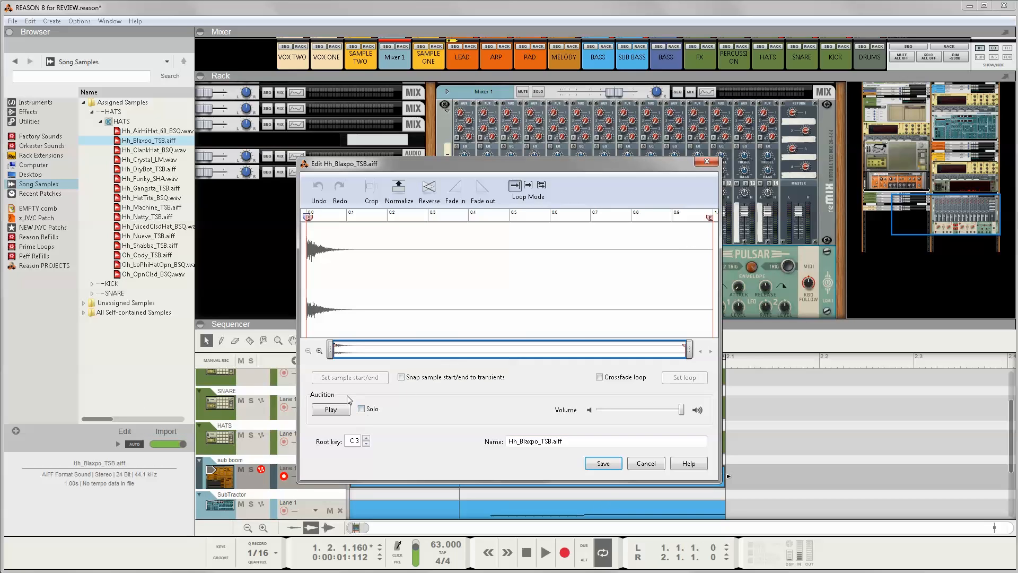
{"action": "left_click", "coordinate": [334, 409]}
{"action": "left_click", "coordinate": [646, 464]}
{"action": "left_click", "coordinate": [175, 435]}
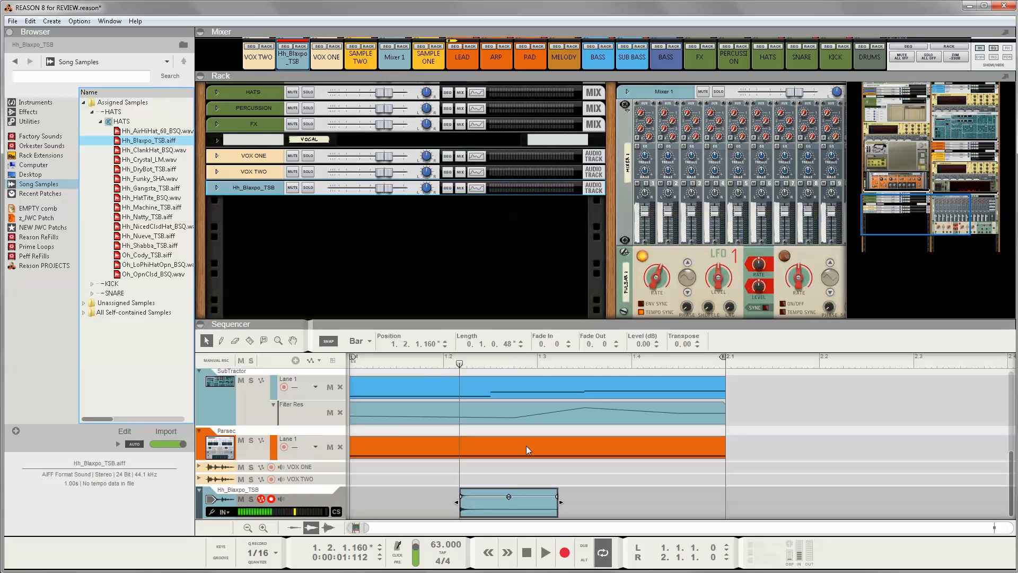
Preview several assigned HATS samples in the browser, ending with Oh_OpnClsd_BSQ.wav
{"action": "left_click", "coordinate": [120, 445]}
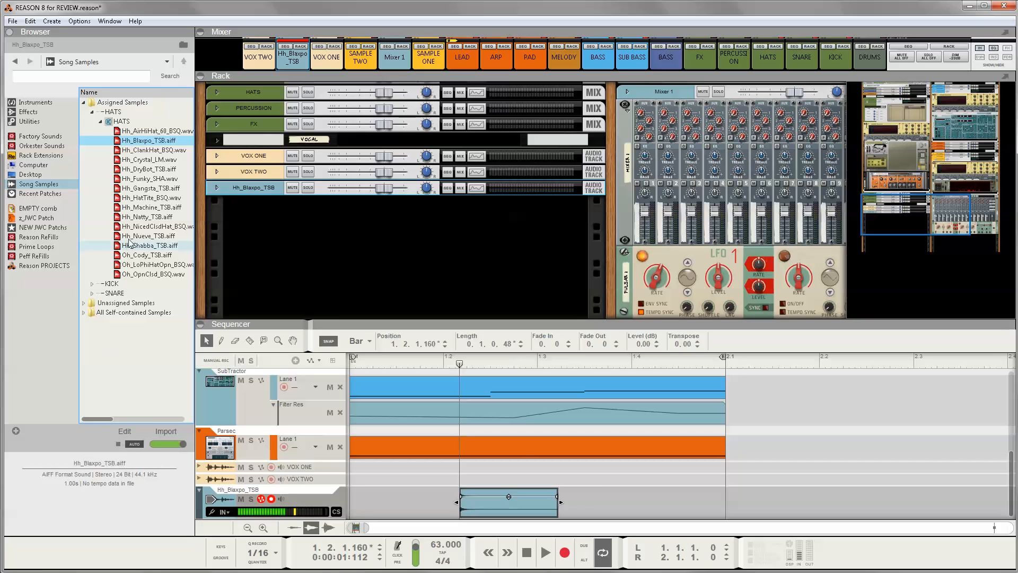
{"action": "left_click", "coordinate": [146, 226]}
{"action": "left_click", "coordinate": [147, 246]}
{"action": "left_click", "coordinate": [148, 274]}
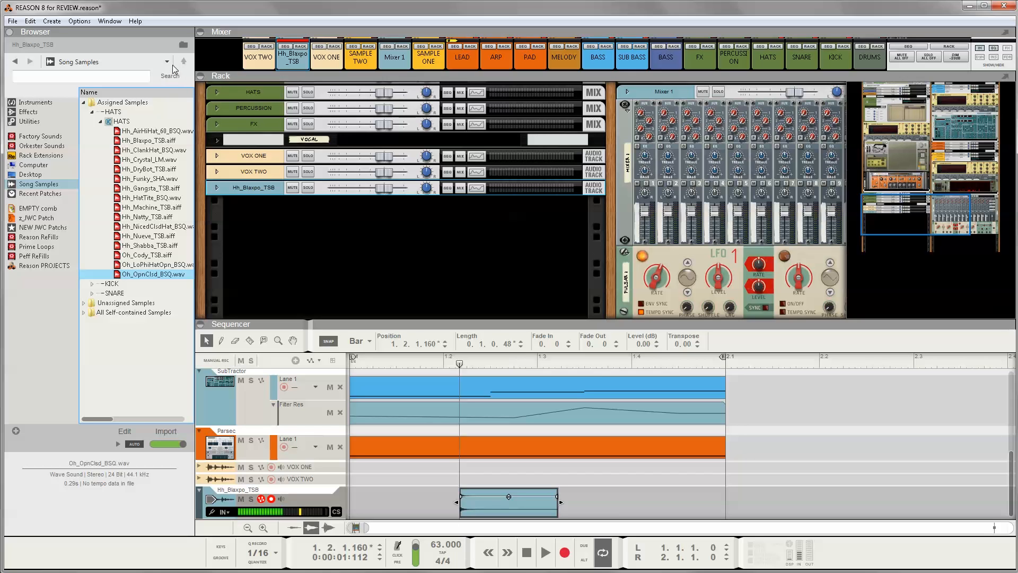
Narrow the browser until its locations show as icons only, and widen the rack area by shrinking the rack navigator
{"action": "left_click_drag", "start_coordinate": [194, 138], "coordinate": [84, 139]}
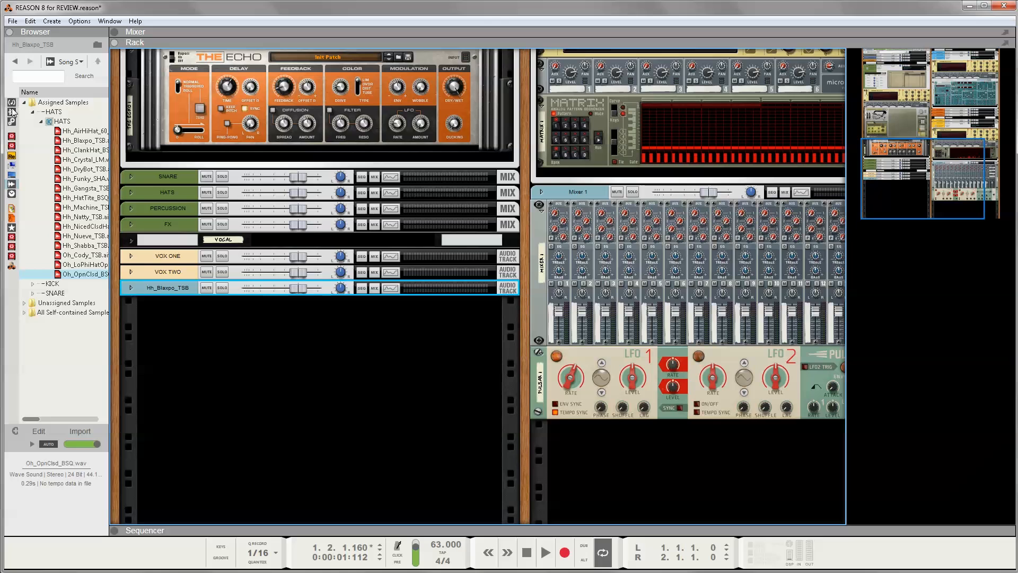
{"action": "left_click_drag", "start_coordinate": [111, 222], "coordinate": [158, 227]}
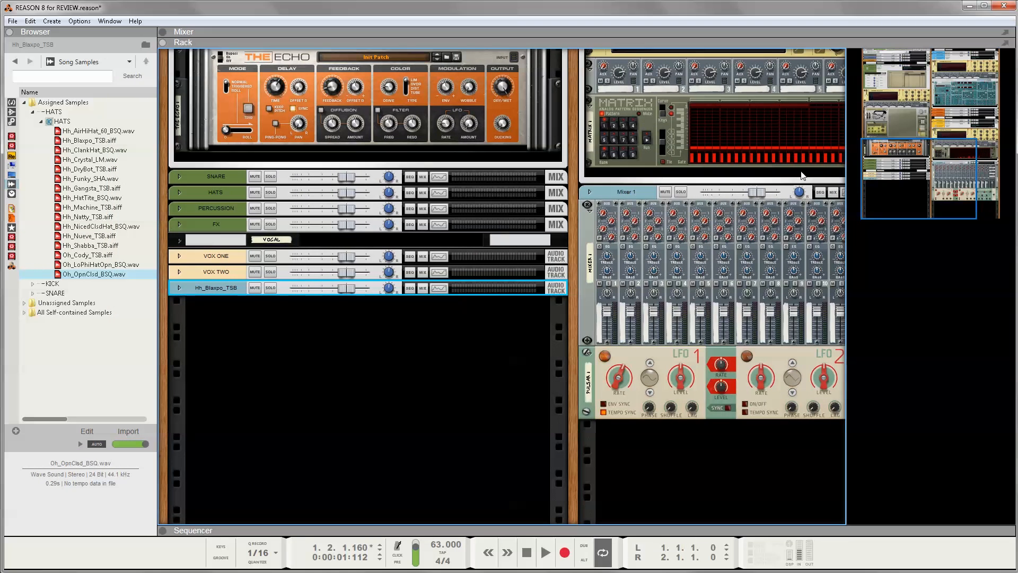
{"action": "left_click_drag", "start_coordinate": [846, 161], "coordinate": [973, 164]}
{"action": "left_click_drag", "start_coordinate": [158, 246], "coordinate": [142, 246]}
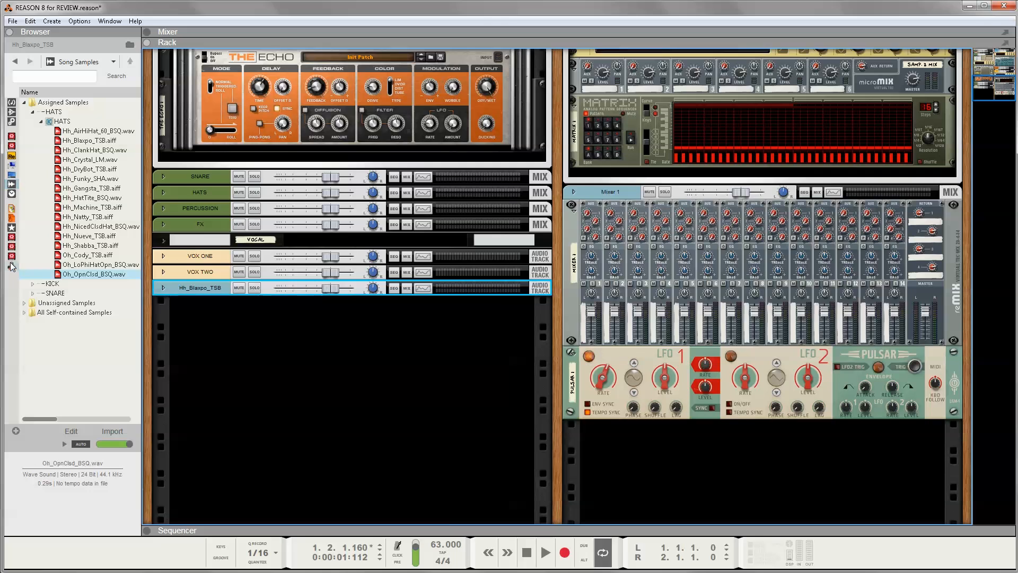
View the Peff ReFills location in the browser and its delete option, and dismiss the option without deleting
{"action": "right_click", "coordinate": [191, 293]}
{"action": "left_click", "coordinate": [12, 256]}
{"action": "right_click", "coordinate": [12, 256]}
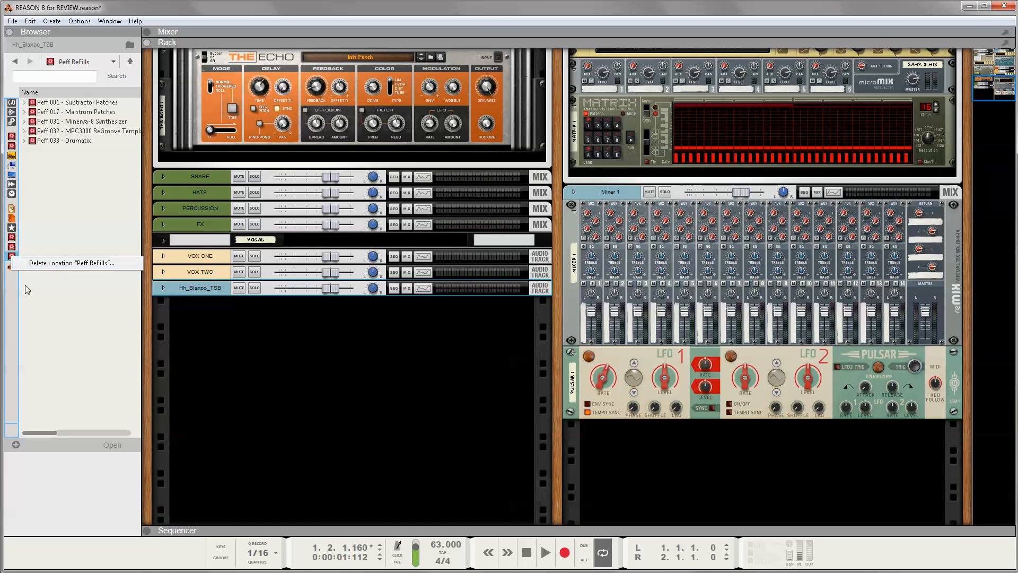
{"action": "left_click", "coordinate": [12, 302]}
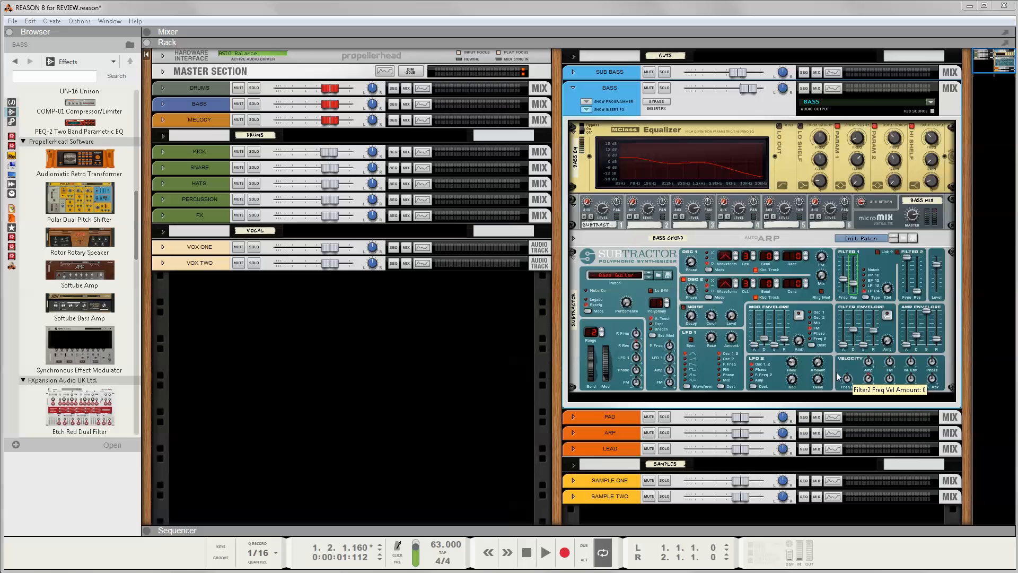
Switch to the sequencer, and show and hide the On-screen Piano Keys and the ReGroove Mixer, leaving both closed
{"action": "left_click", "coordinate": [722, 532]}
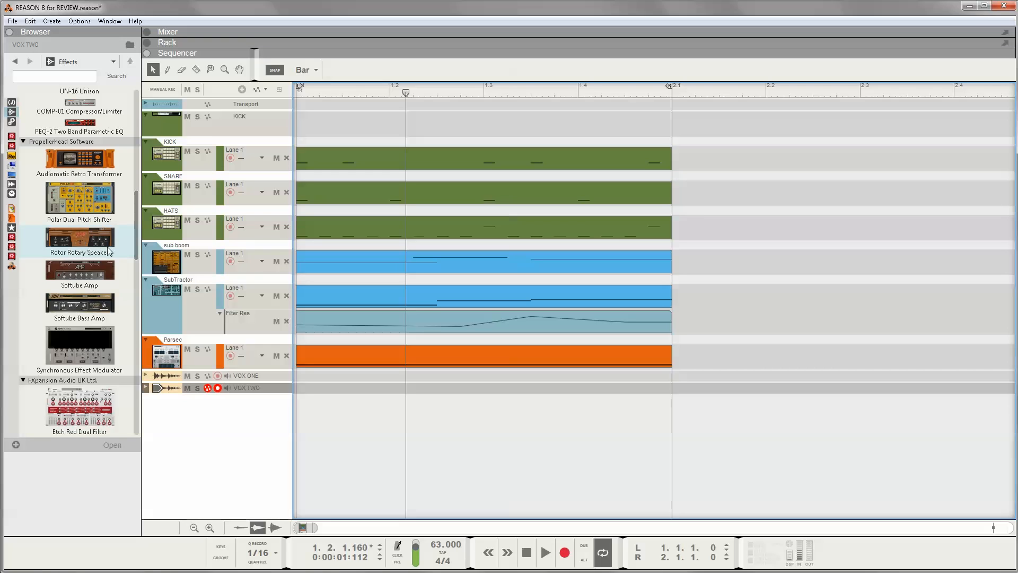
{"action": "left_click", "coordinate": [221, 547]}
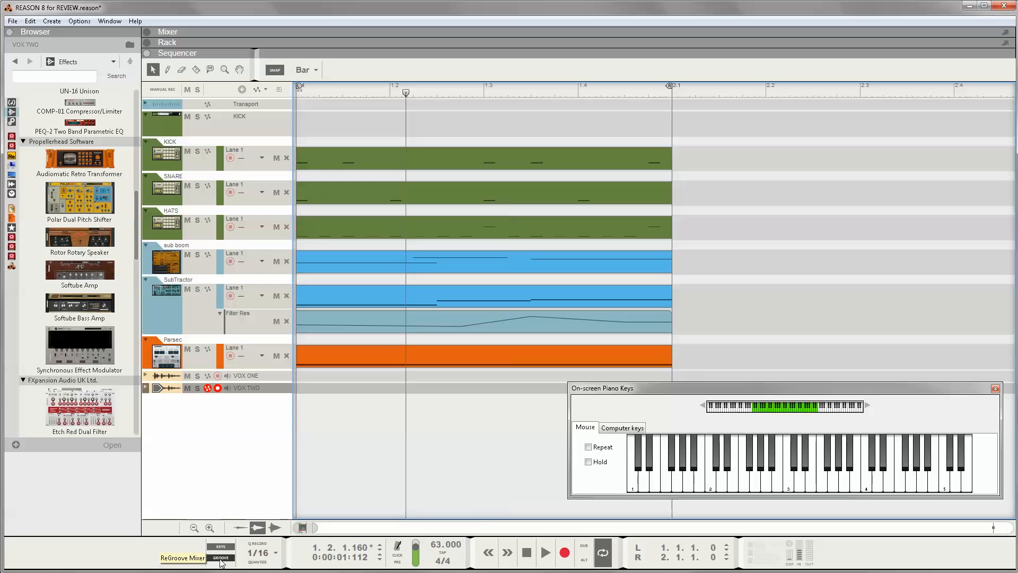
{"action": "left_click", "coordinate": [220, 557]}
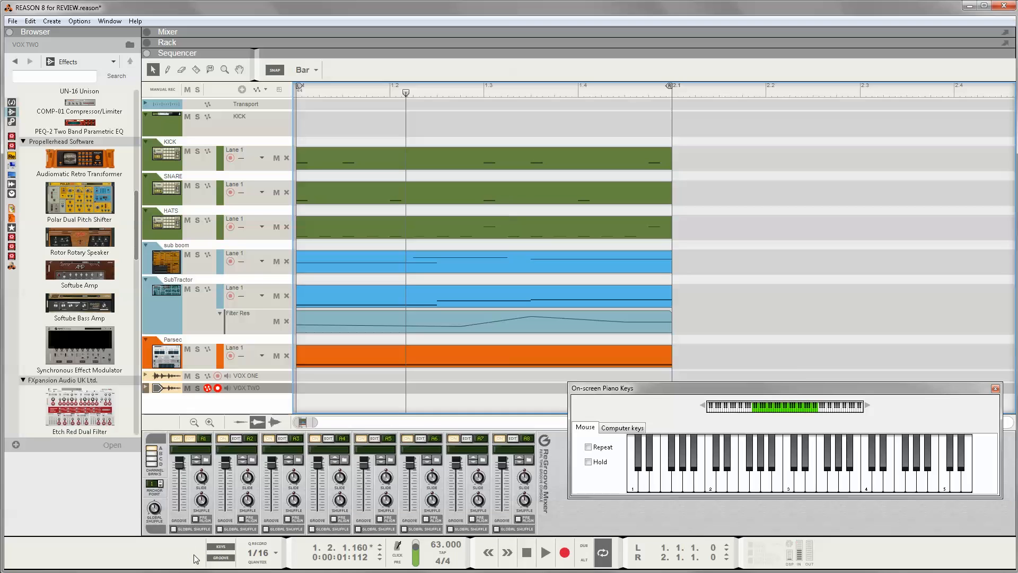
{"action": "left_click", "coordinate": [221, 557]}
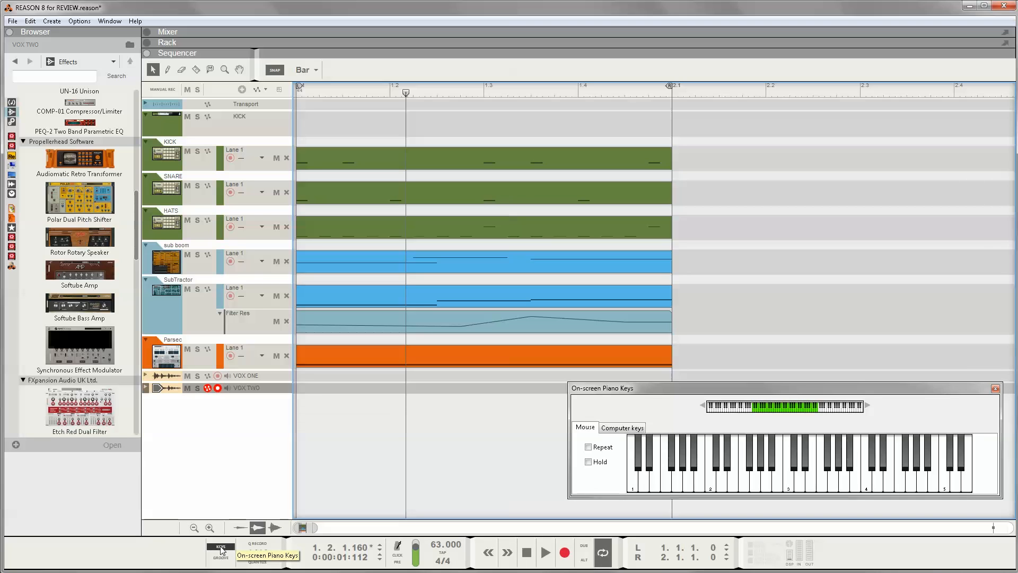
{"action": "left_click", "coordinate": [221, 546]}
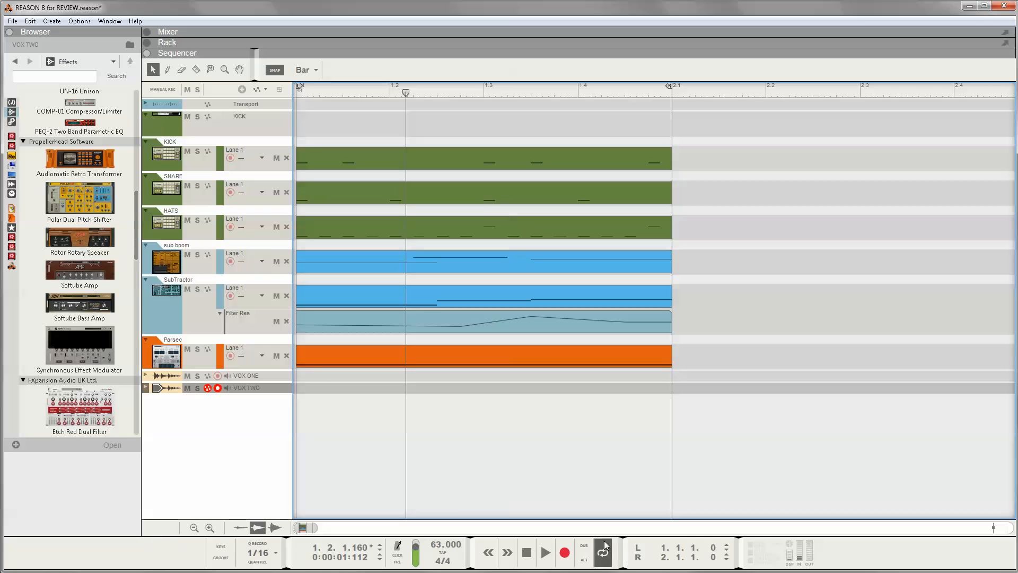
{"action": "left_click", "coordinate": [219, 547]}
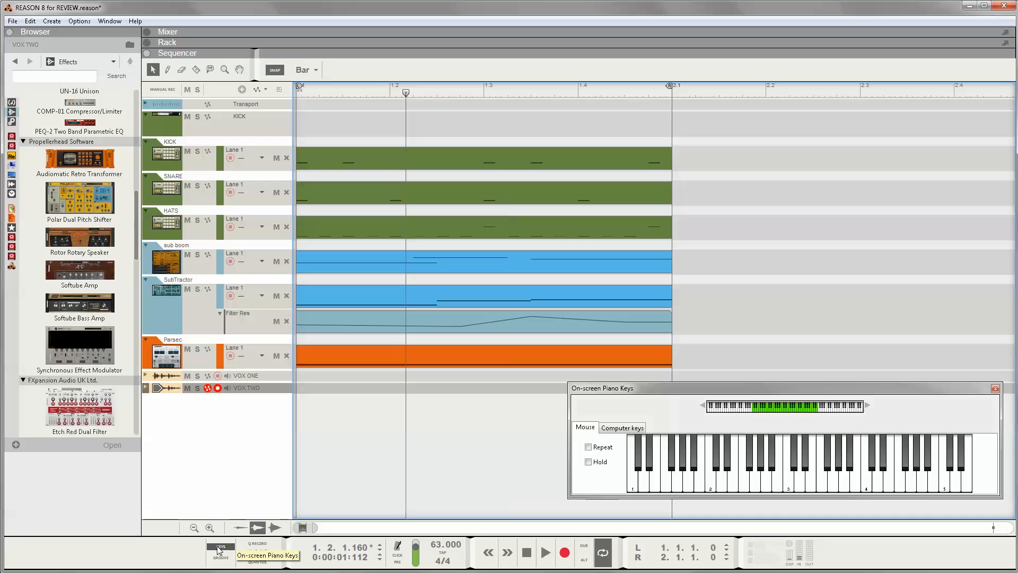
{"action": "left_click", "coordinate": [221, 556]}
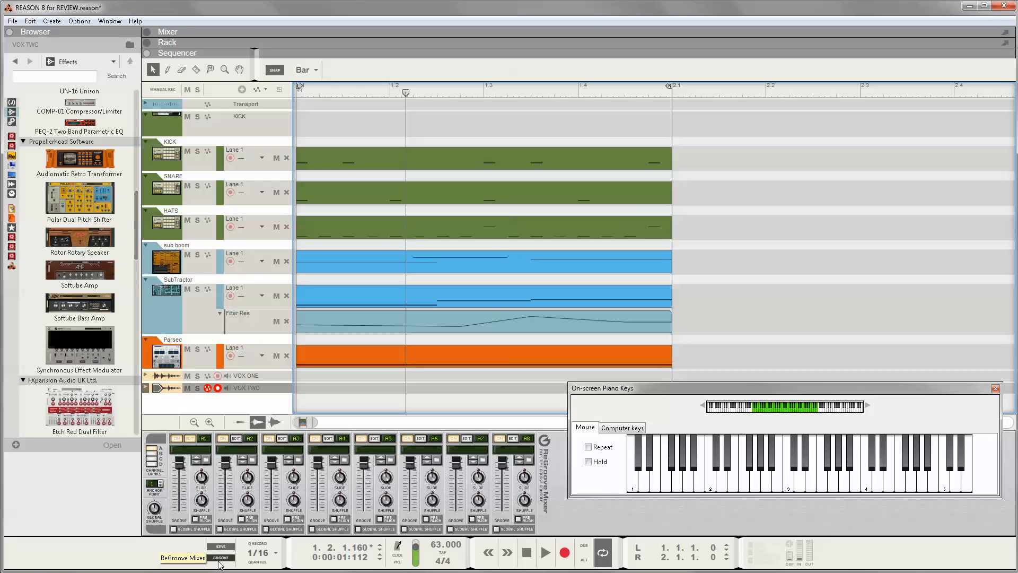
{"action": "left_click", "coordinate": [220, 557]}
{"action": "left_click", "coordinate": [221, 546]}
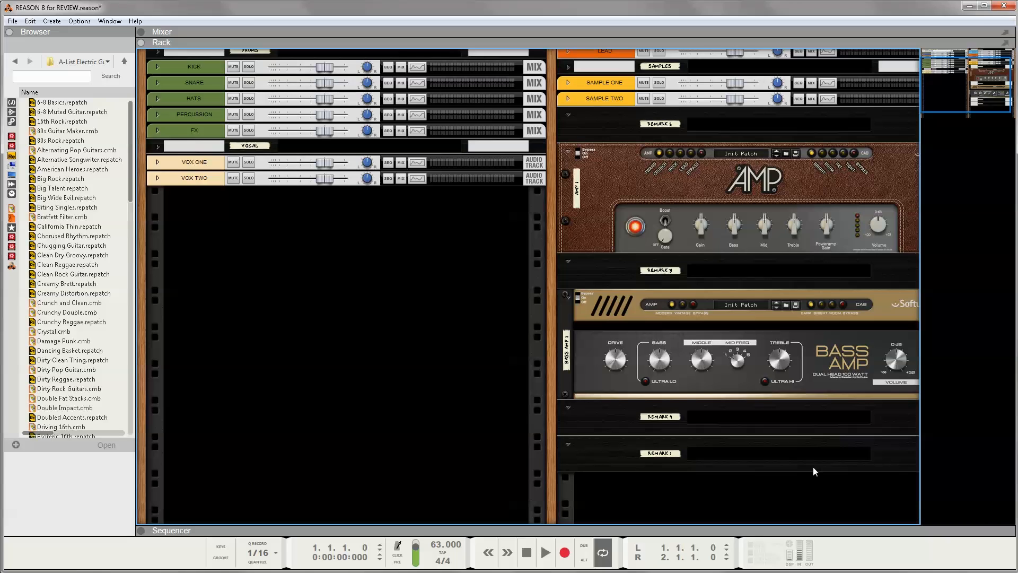
View the Softube Amp and Bass Amp beside the A-List Electric Guitarist in the rack
{"action": "left_click", "coordinate": [782, 214]}
{"action": "left_click_drag", "start_coordinate": [552, 288], "coordinate": [505, 302]}
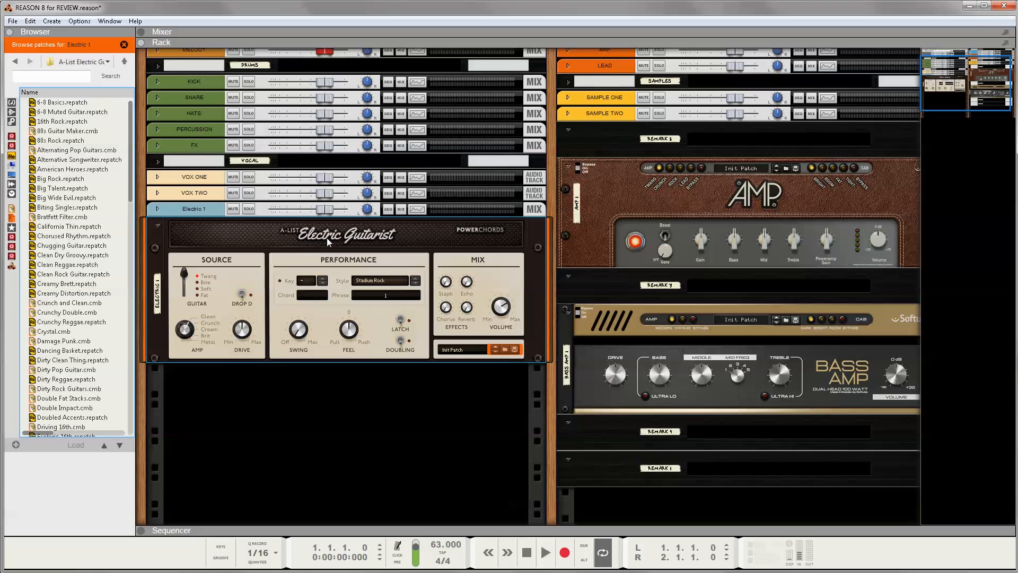
{"action": "mouse_move", "coordinate": [769, 252]}
{"action": "left_click_drag", "start_coordinate": [555, 374], "coordinate": [464, 398]}
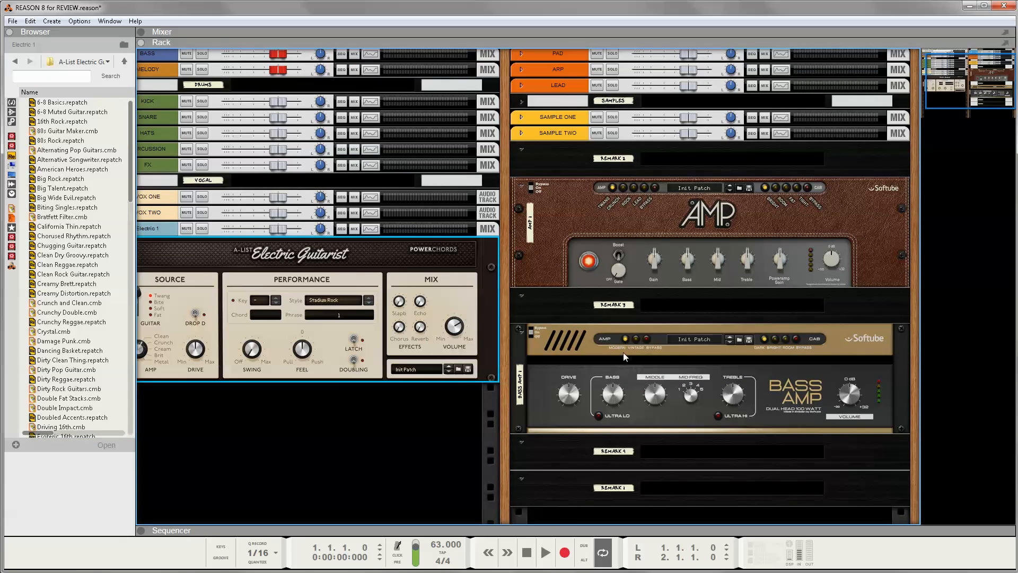